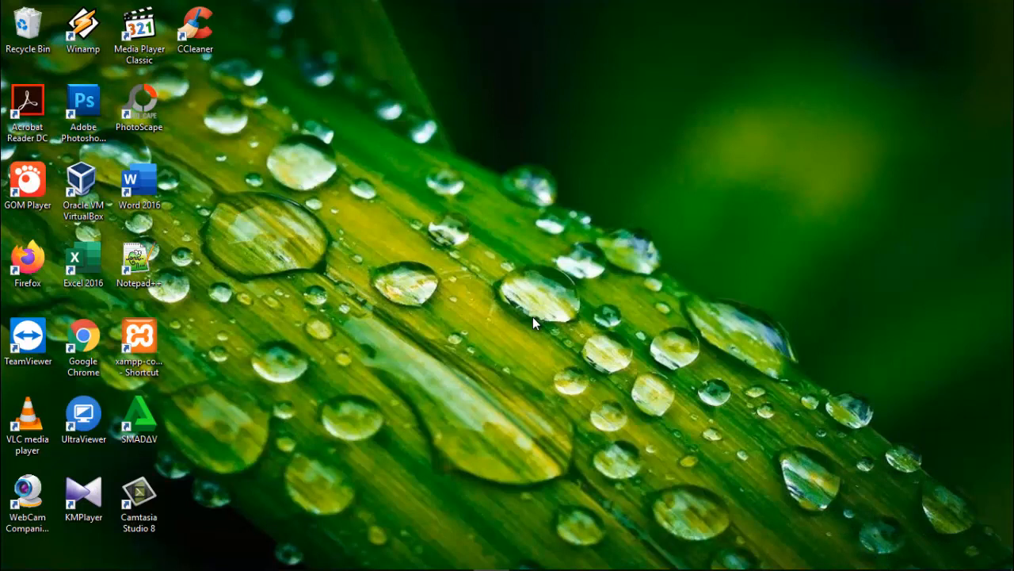
Step: Turn off Windows Defender Firewall for both private and public networks from Control Panel, then close it
key(super+s)
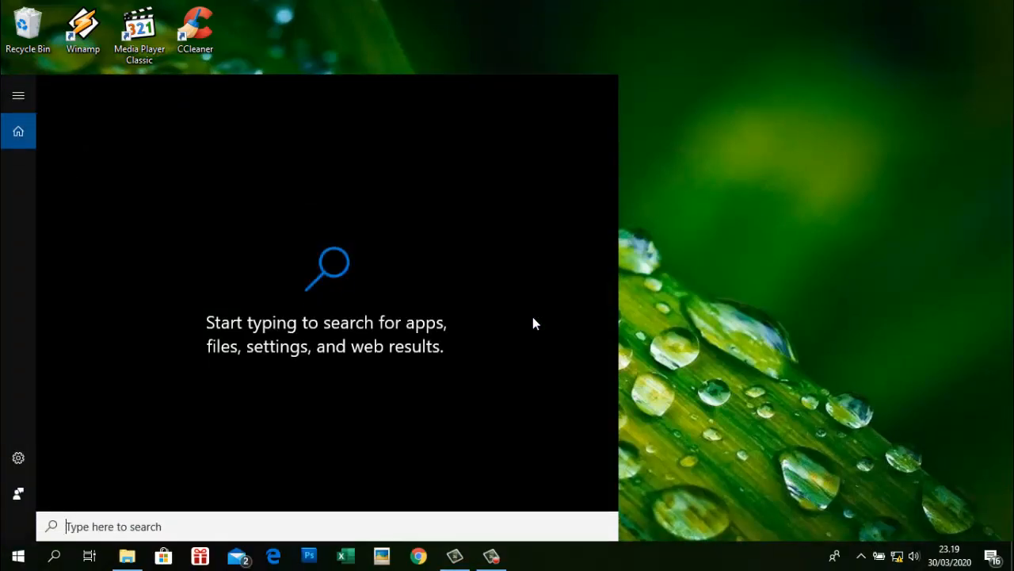
text(cont)
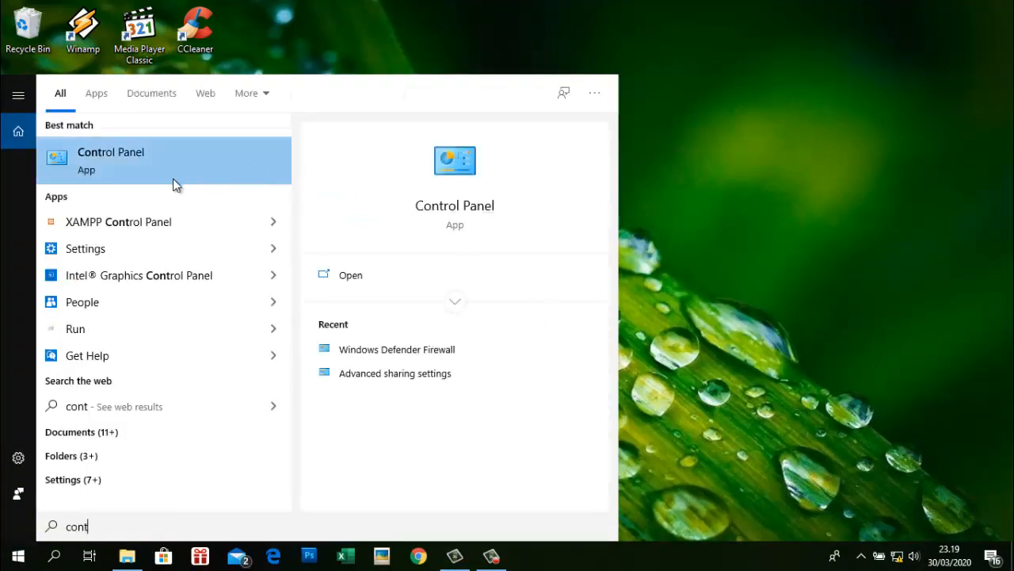
click(174, 180)
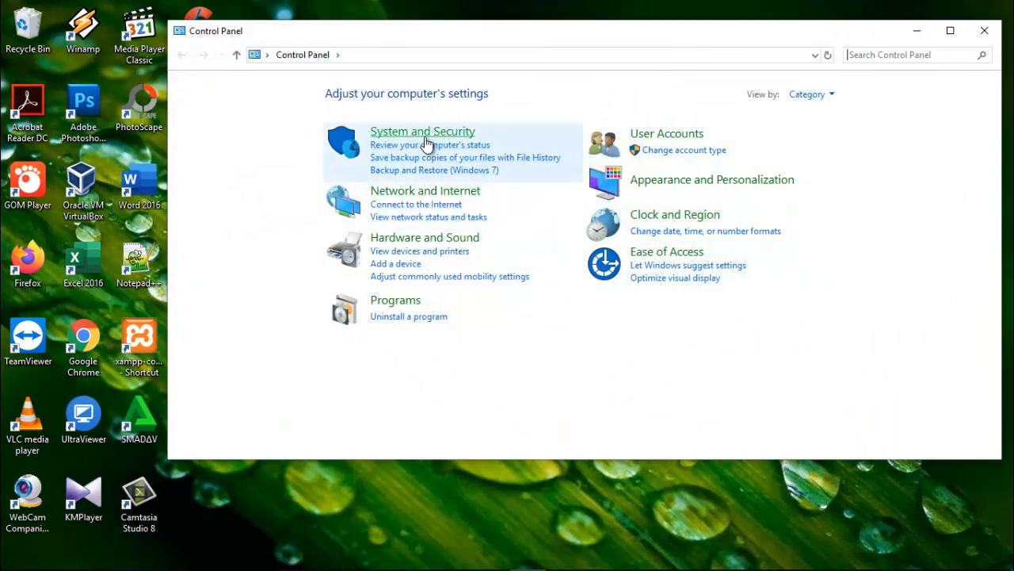
click(426, 134)
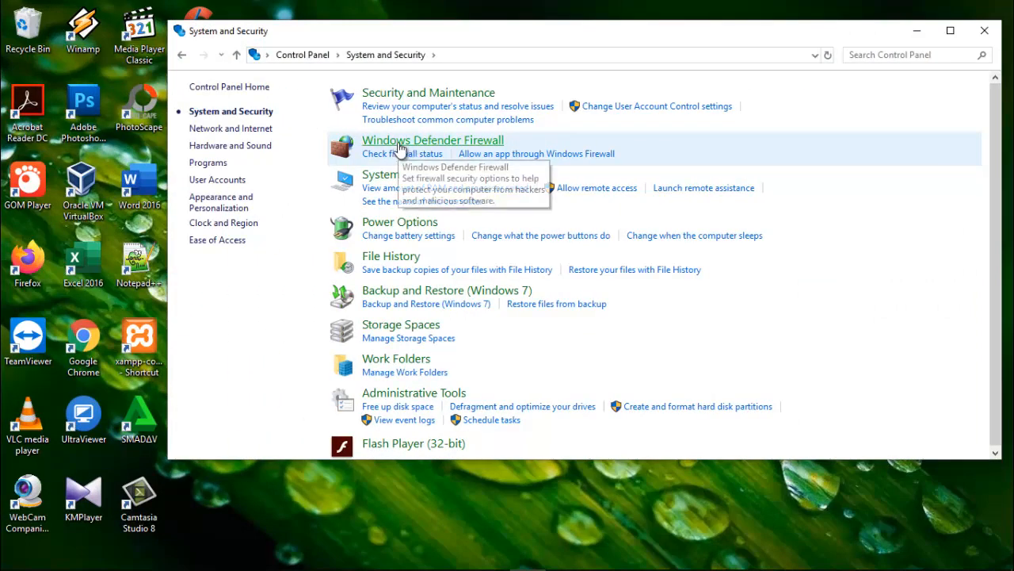
click(398, 147)
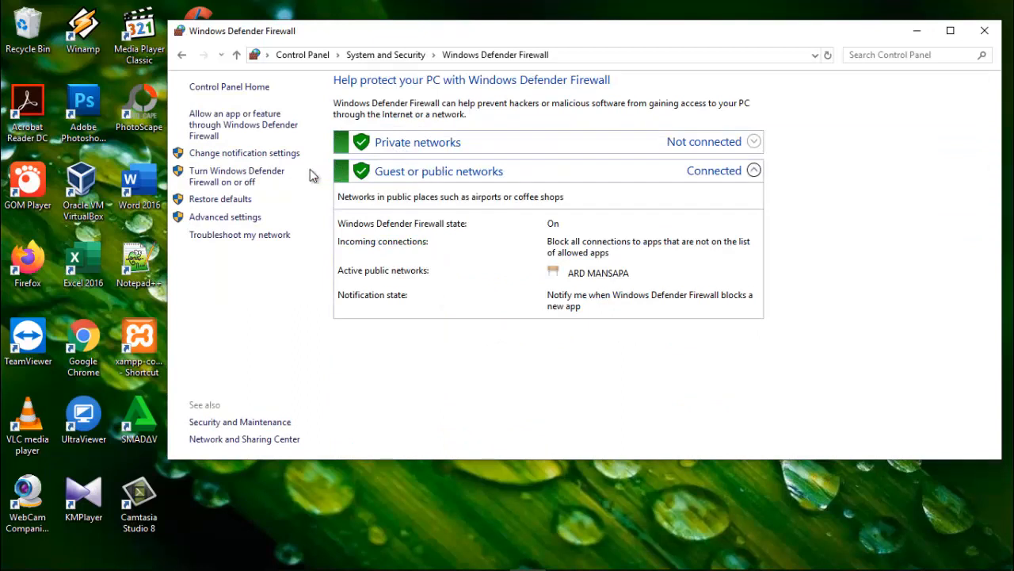
click(236, 186)
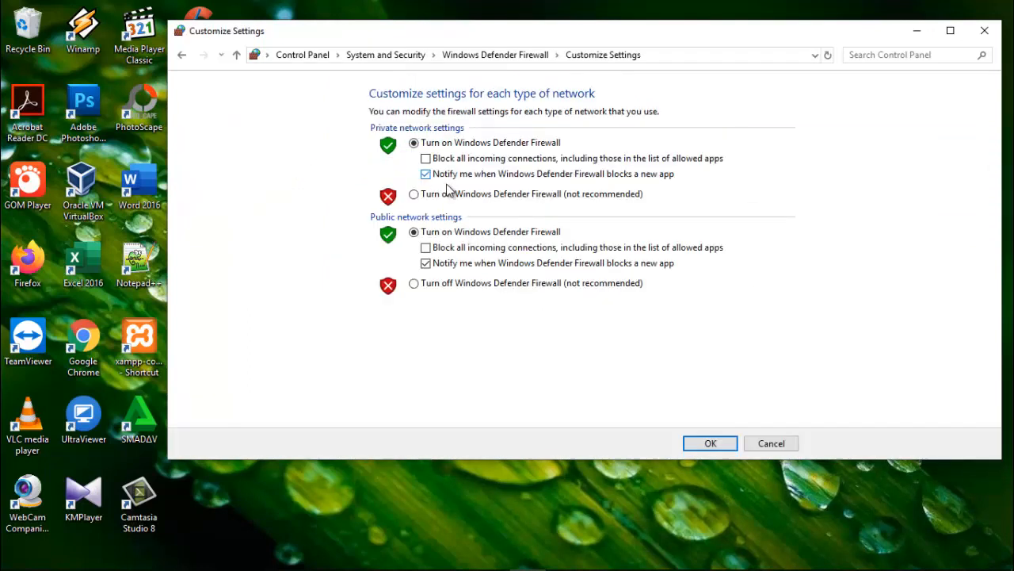
click(413, 194)
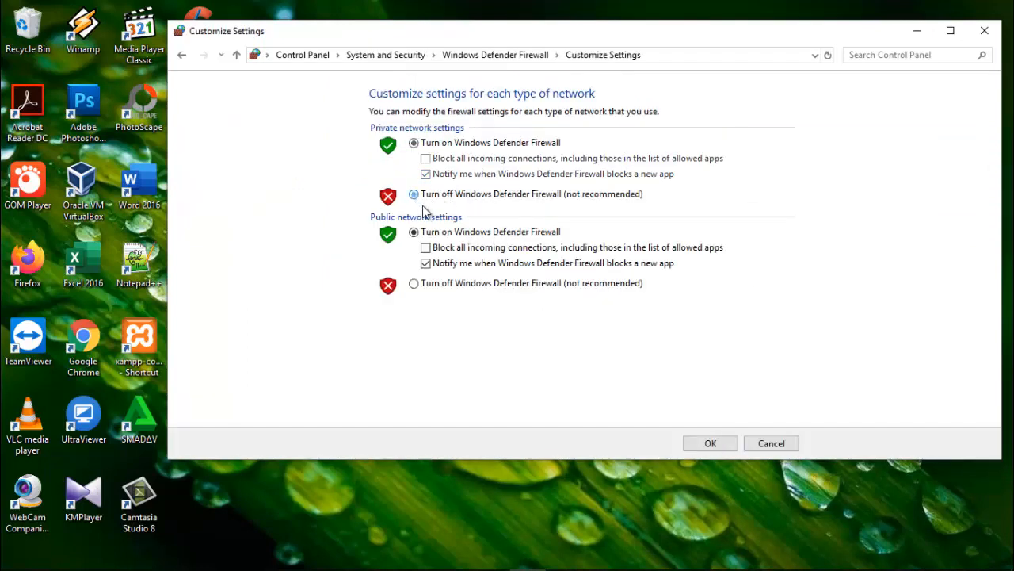
click(413, 283)
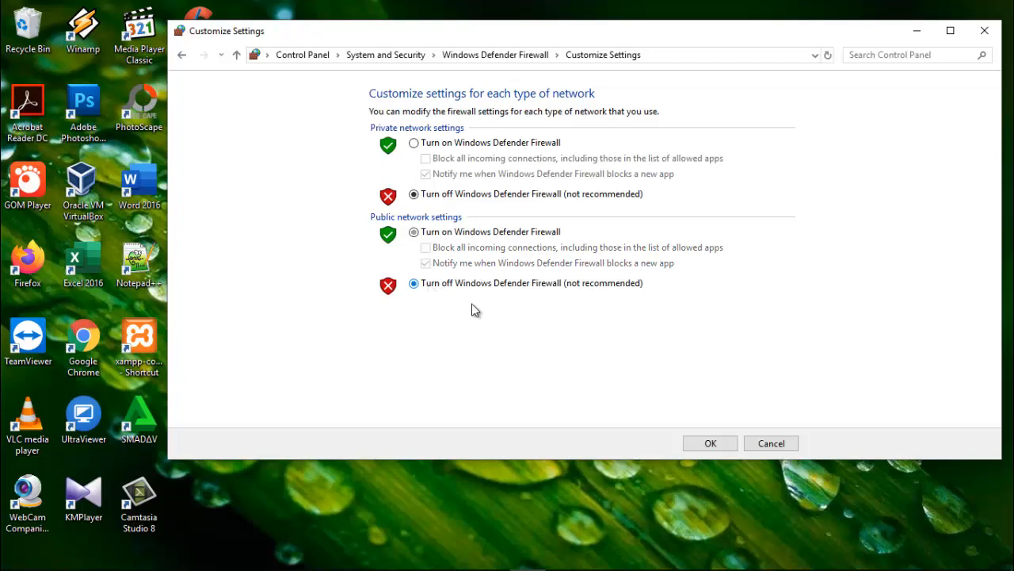
click(727, 446)
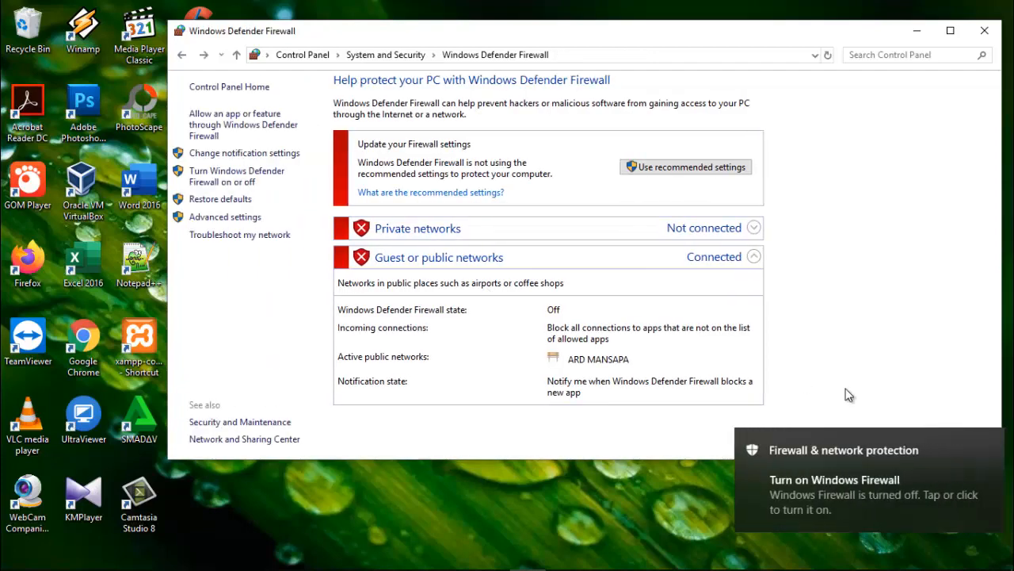
click(984, 31)
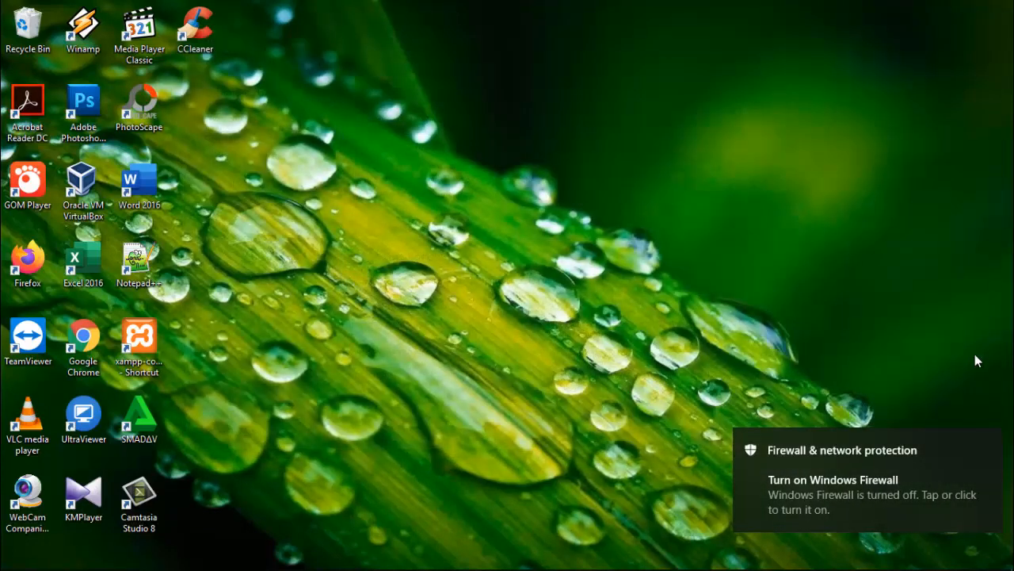
Step: Open the Ethernet adapter's Properties from Network Connections via Network & Internet settings
click(989, 443)
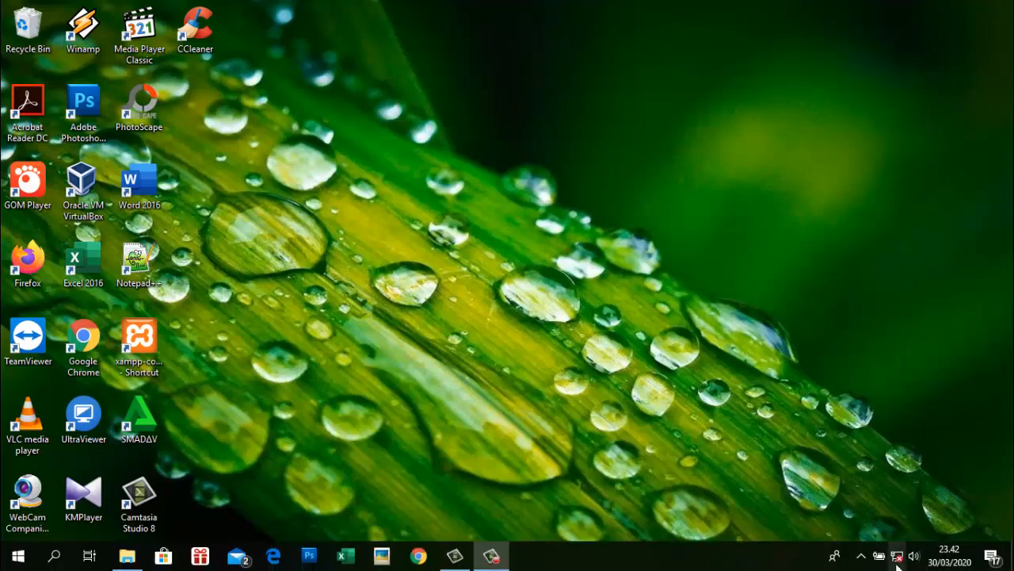
right_click(896, 560)
click(891, 539)
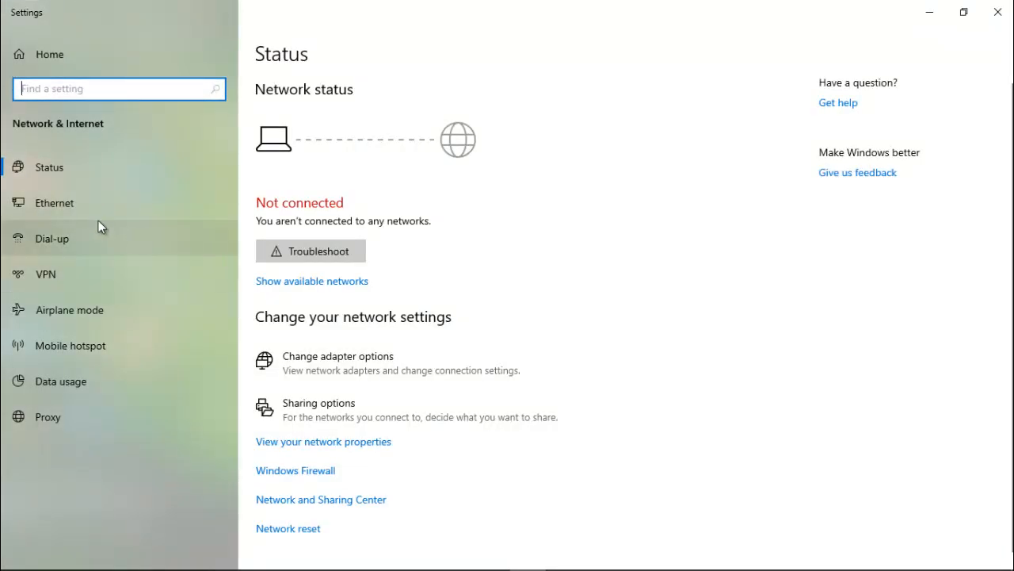
click(69, 205)
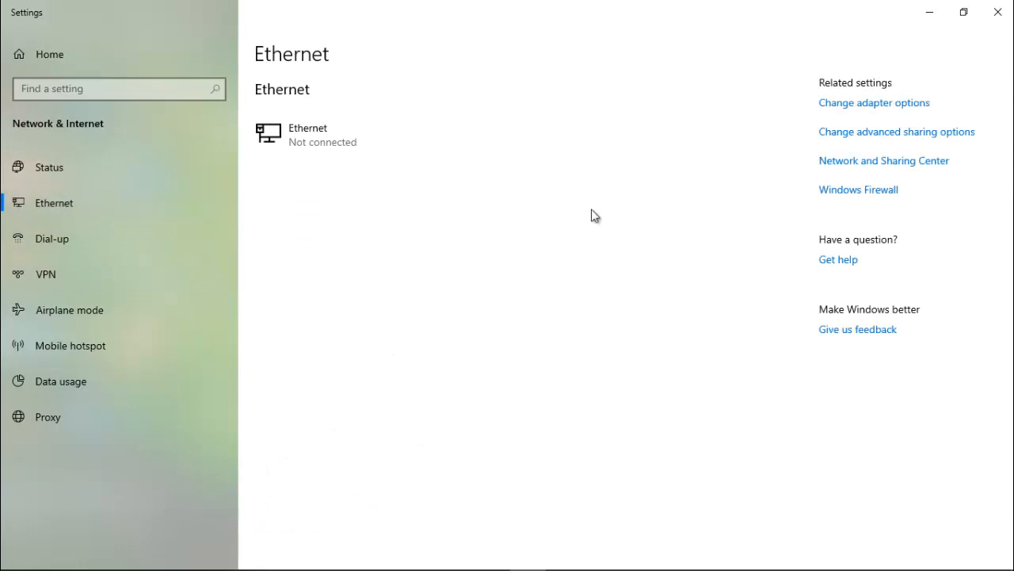
click(872, 104)
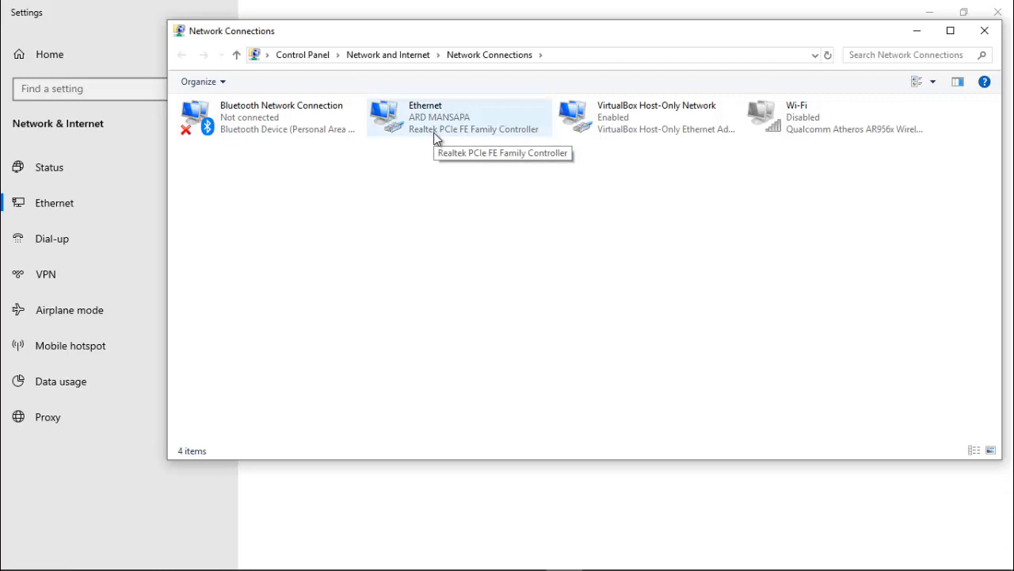
right_click(426, 130)
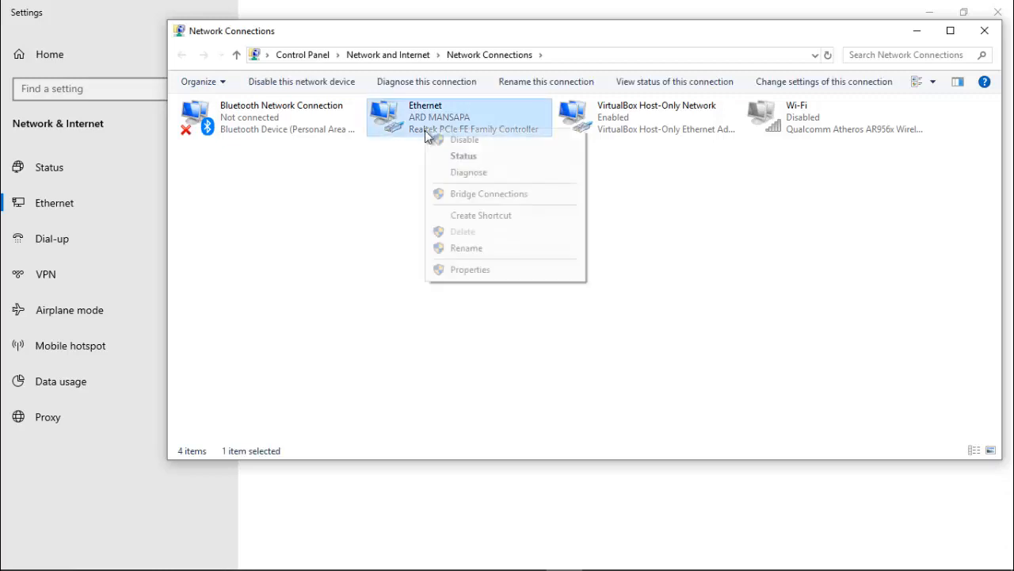
click(470, 267)
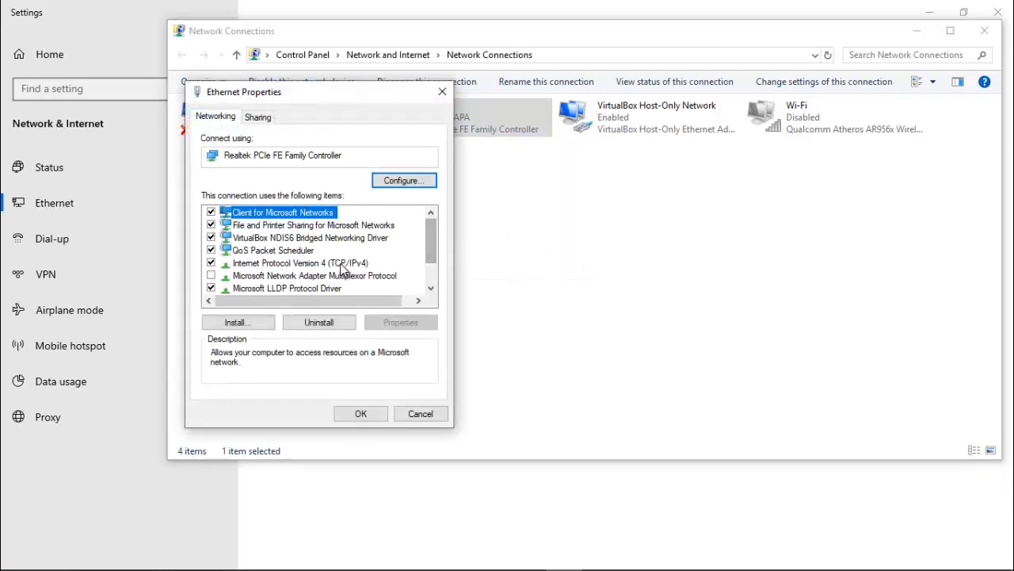
Step: Set Ethernet TCP/IPv4 to static address 192.168.0.180 with subnet mask 255.255.255.0
click(343, 265)
click(396, 322)
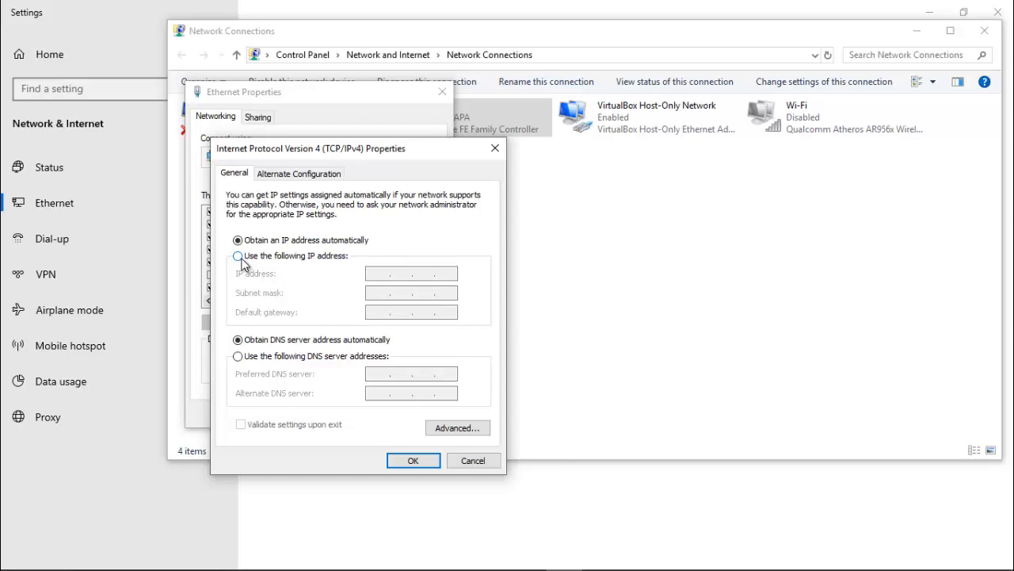
click(239, 256)
click(383, 277)
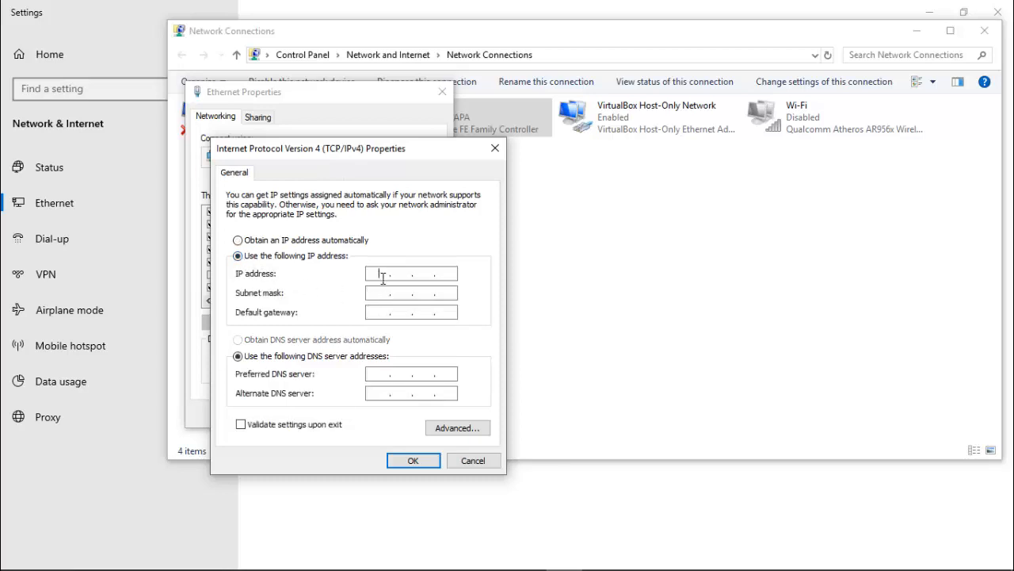
text(192.168.0.180)
click(382, 295)
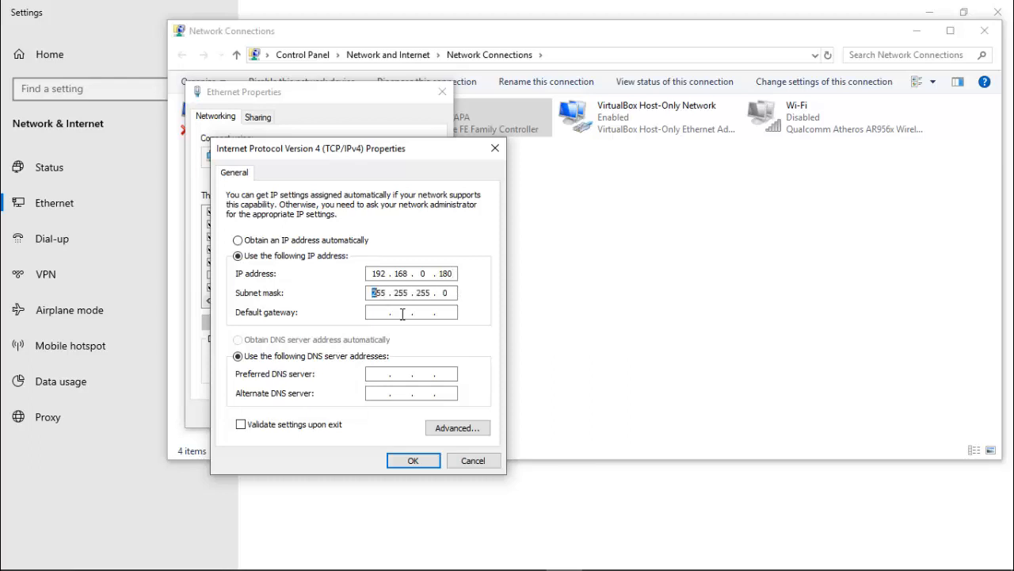
click(414, 462)
click(367, 414)
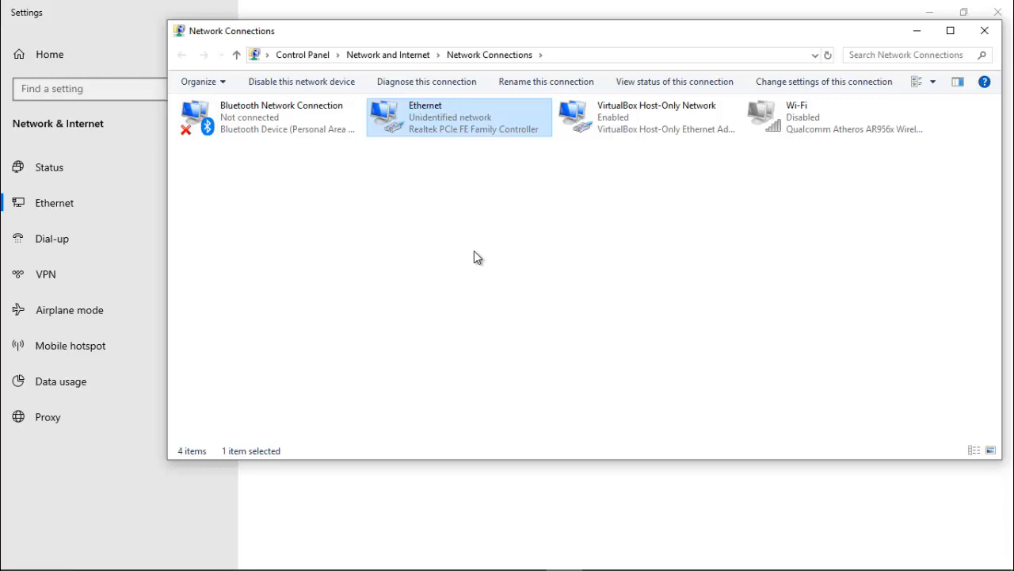
Step: Run 'ping 192.168.0.254 -t' in Command Prompt, confirm replies, and minimize it
key(super+r)
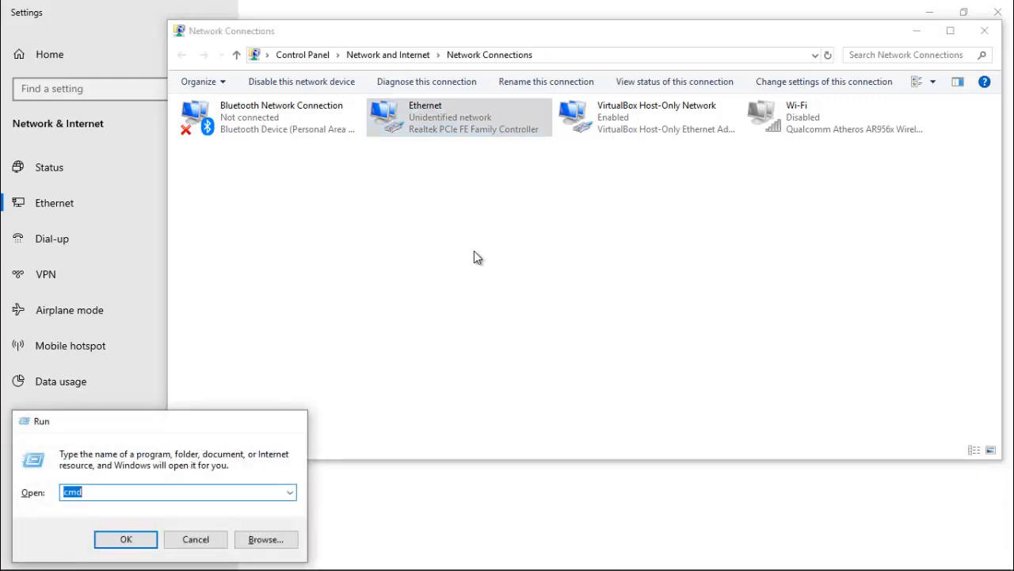
key(Return)
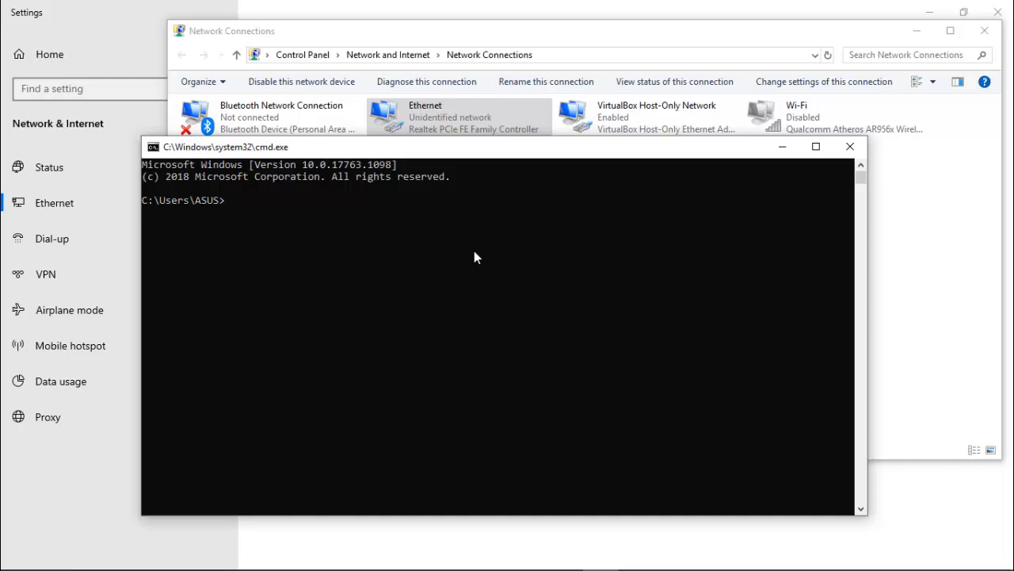
text(ping 192.168.0.254 -t)
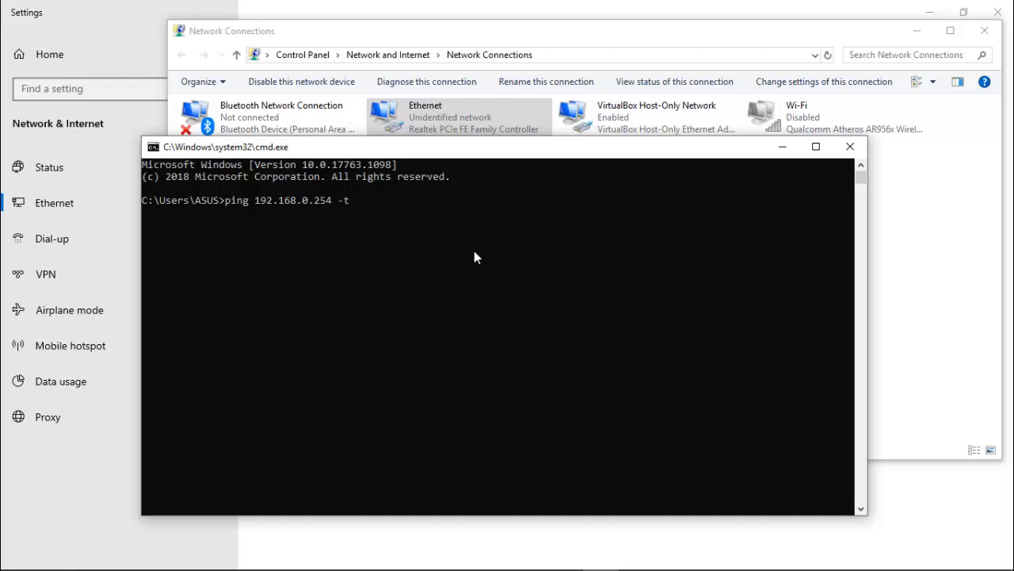
key(Return)
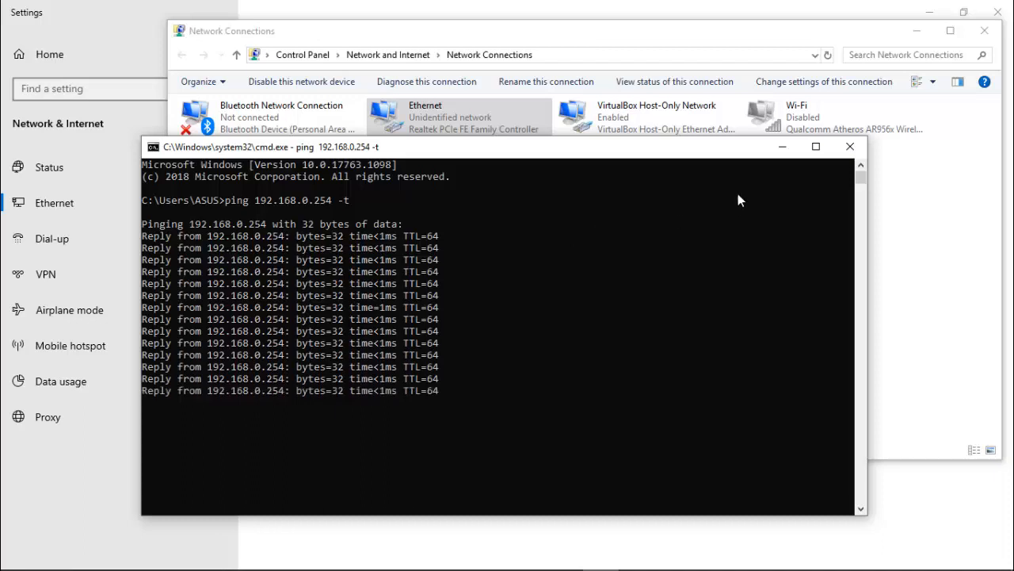
click(782, 146)
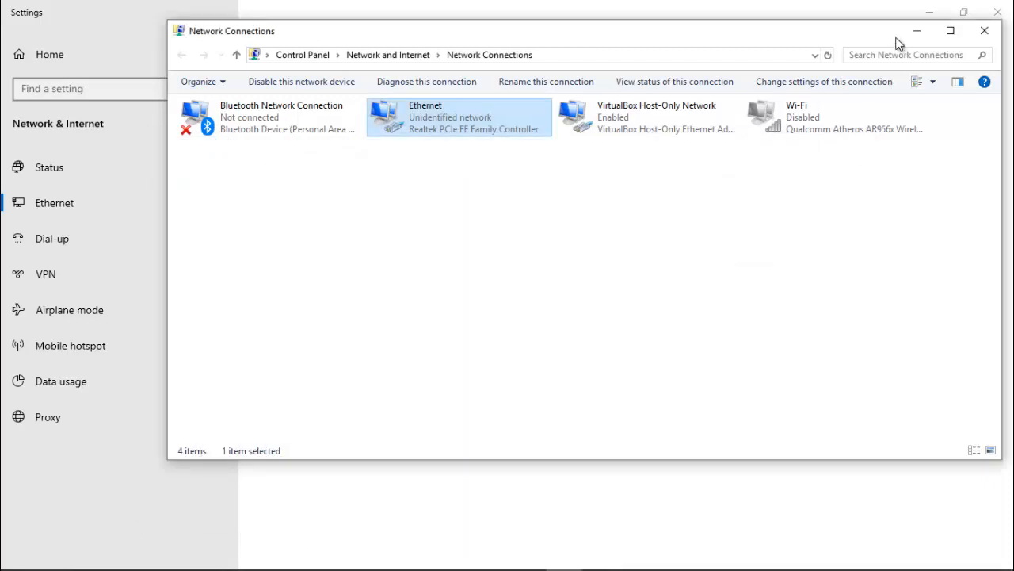
Step: Launch Chrome, load the E-Learning login at localhost:8094, and open a blank second tab
click(917, 30)
click(997, 16)
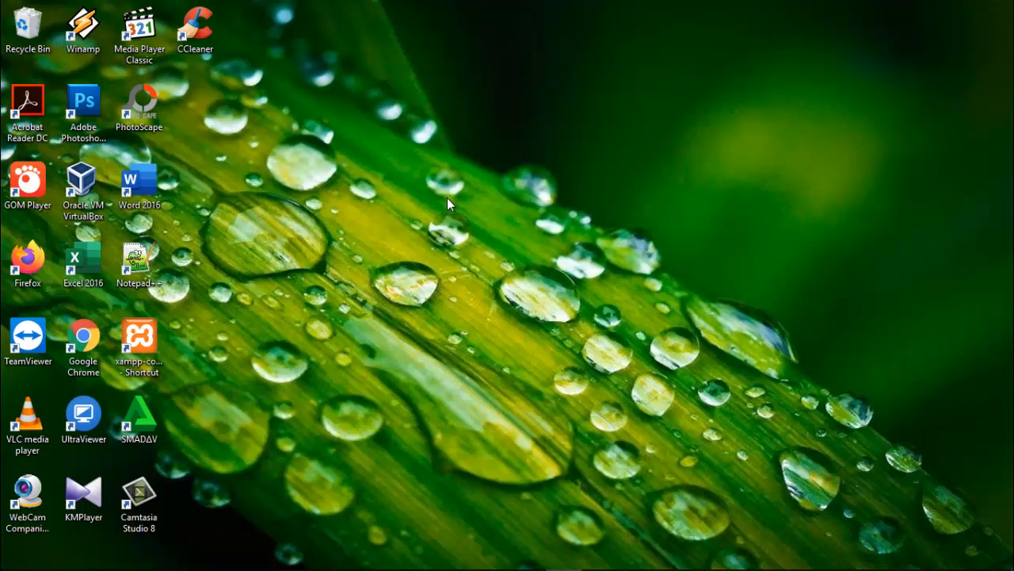
double_click(87, 338)
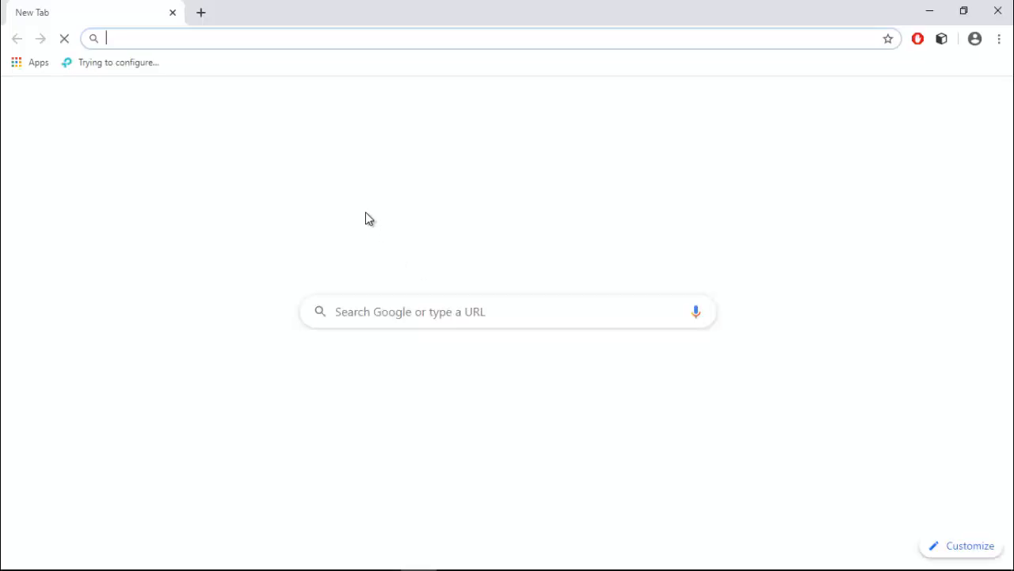
text(lo)
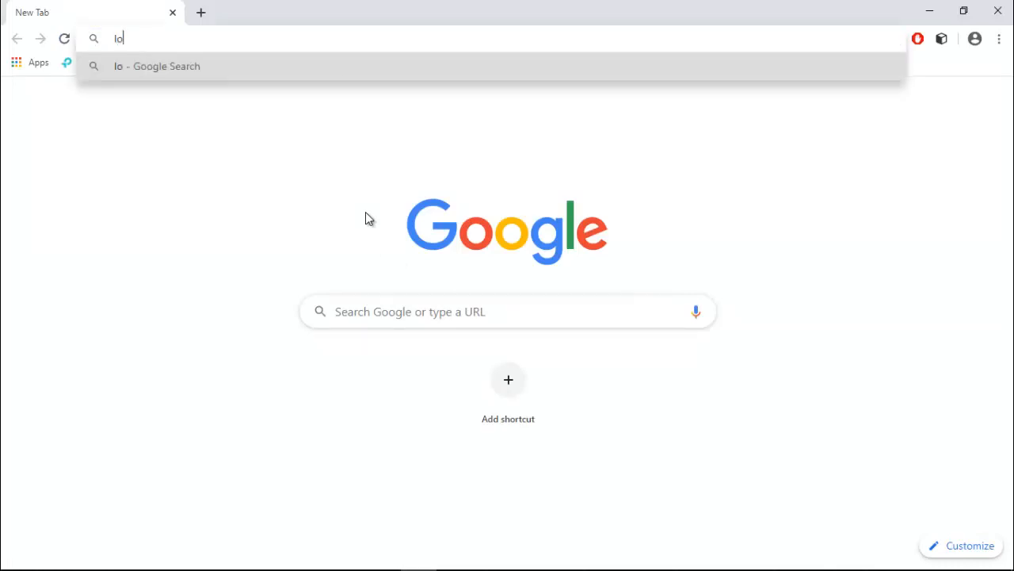
text(calho)
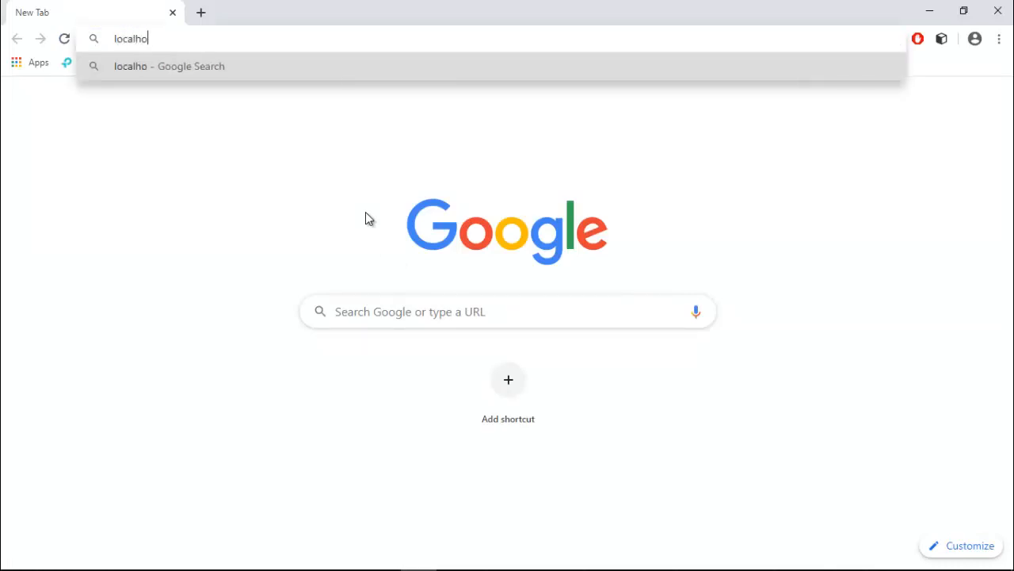
text(st:)
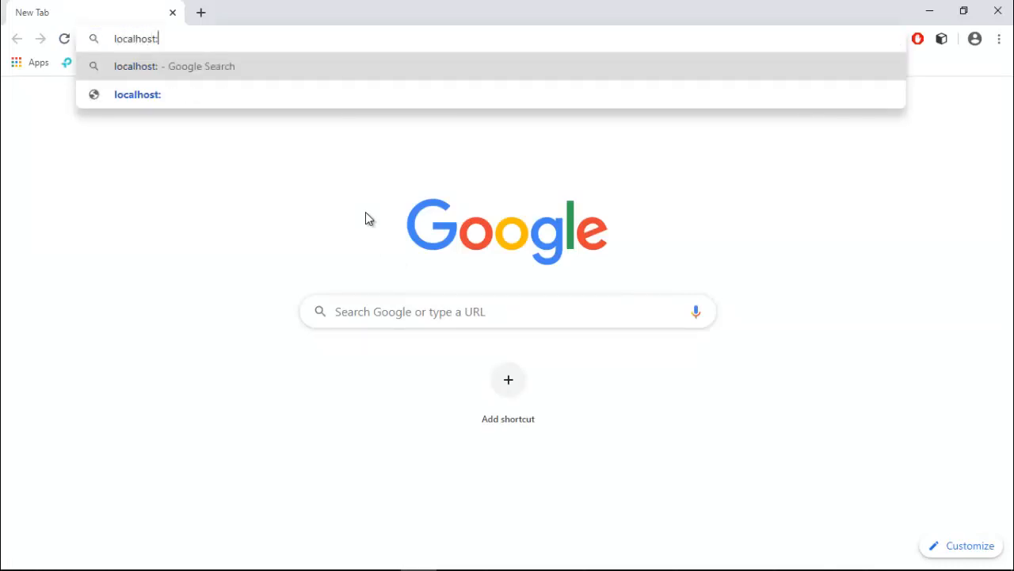
text(8094)
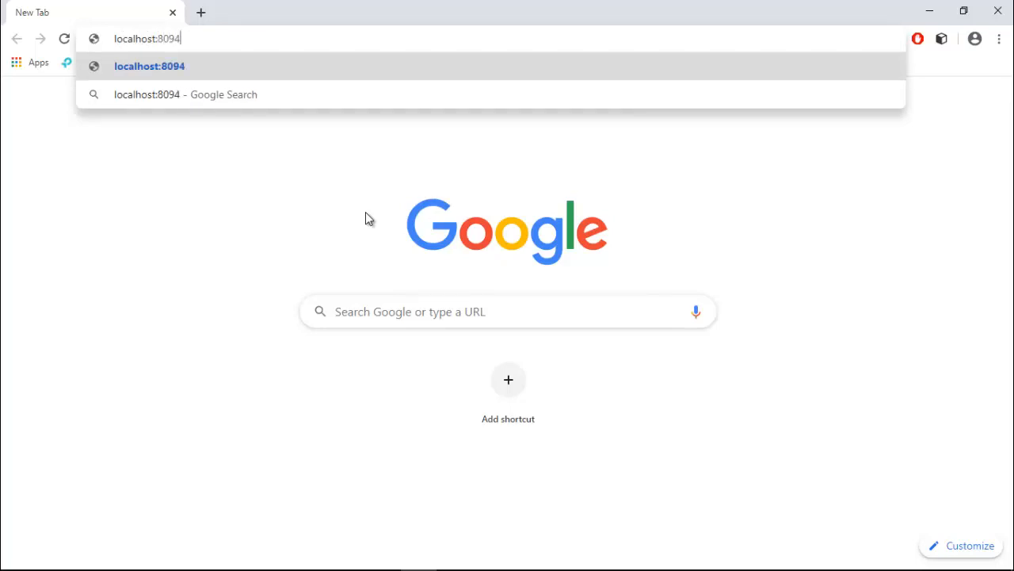
key(Return)
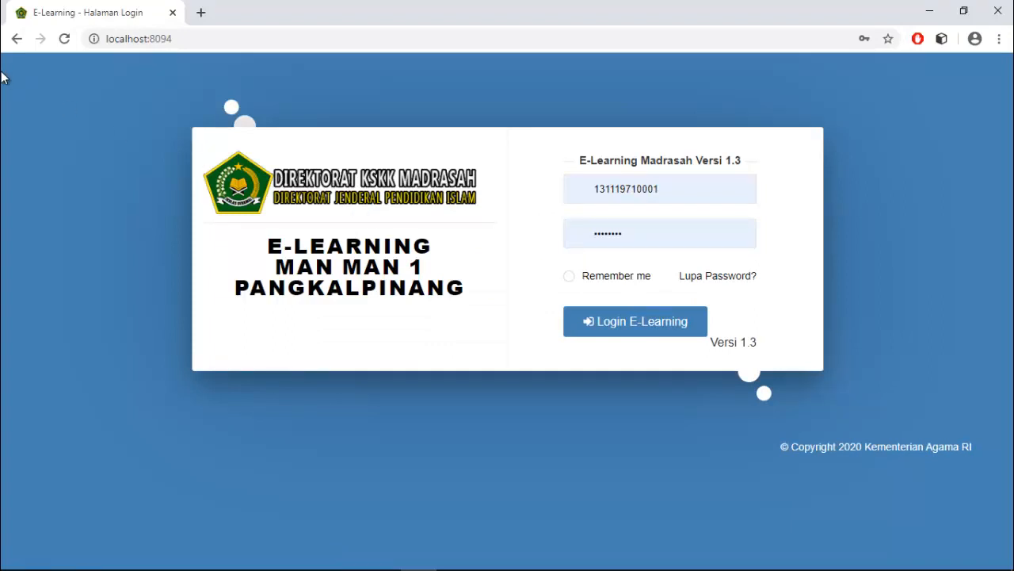
click(201, 13)
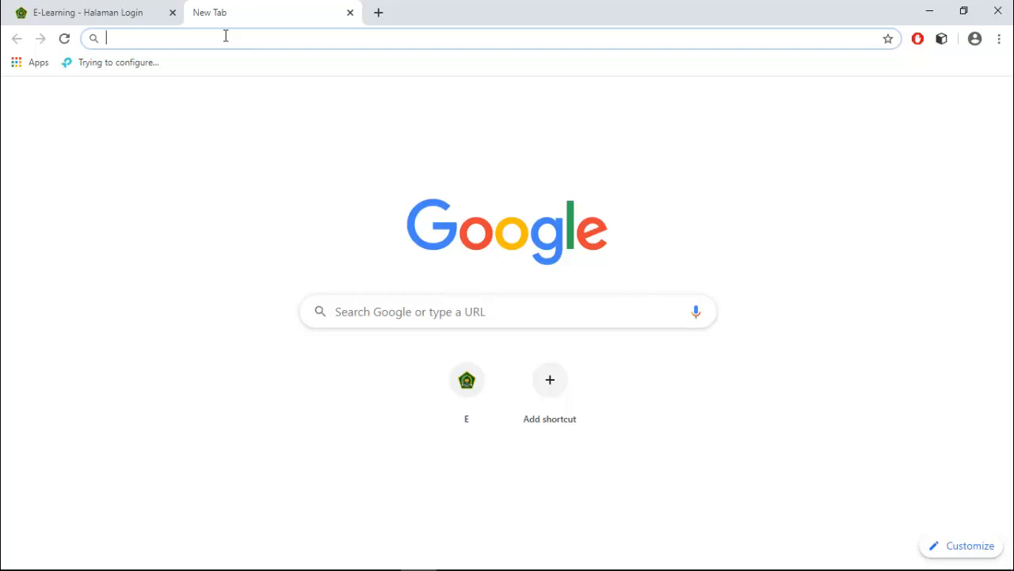
Step: Load 192.168.0.180:8094 in the second tab, then open a third blank tab
text(192.168)
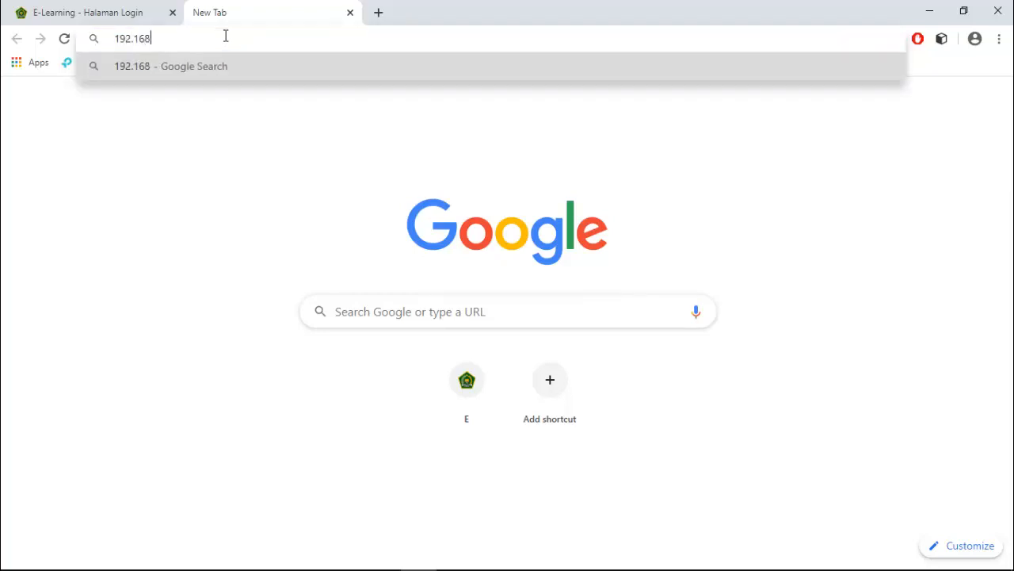
text(.0.180)
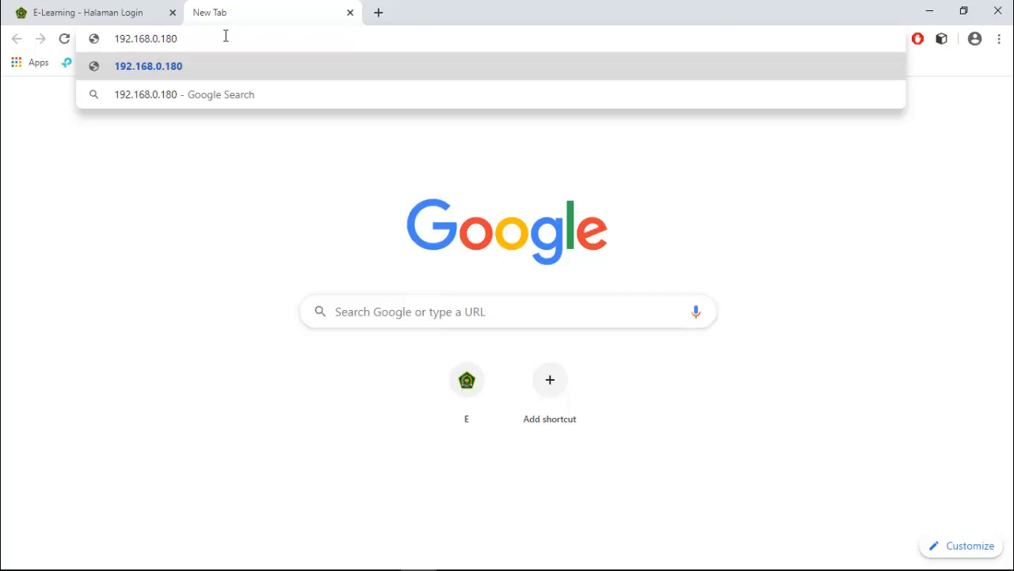
text(:8094)
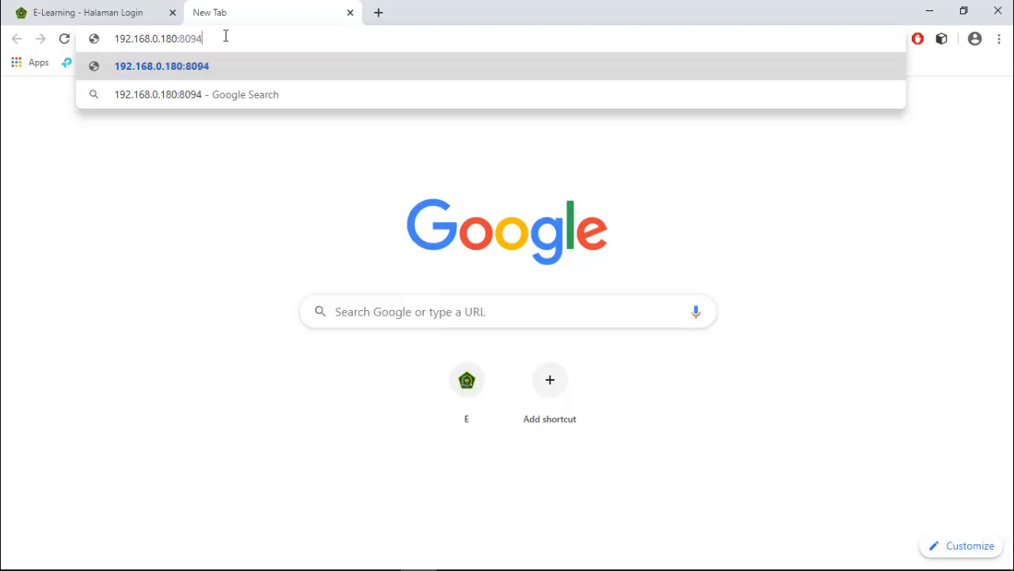
key(Return)
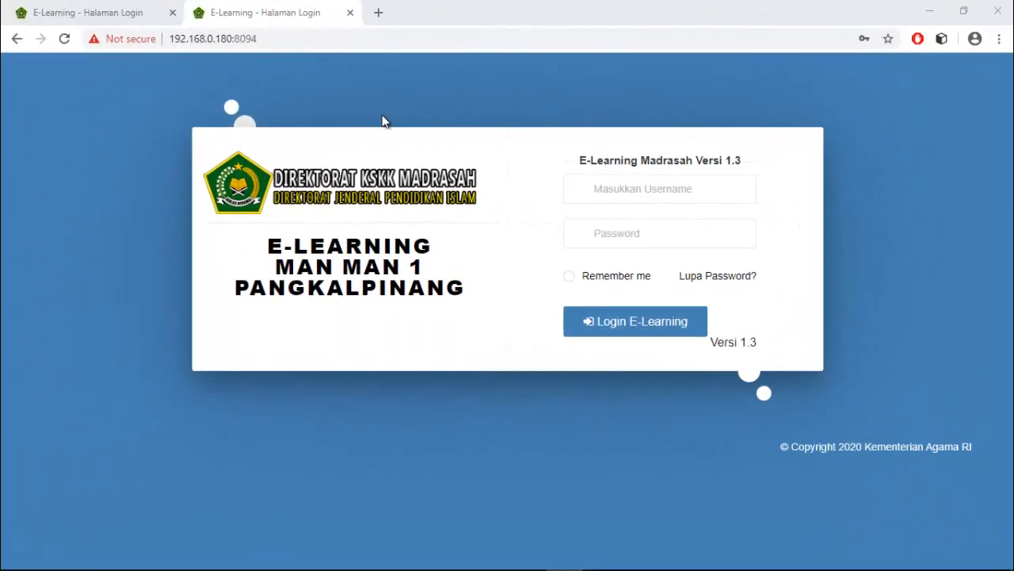
click(380, 16)
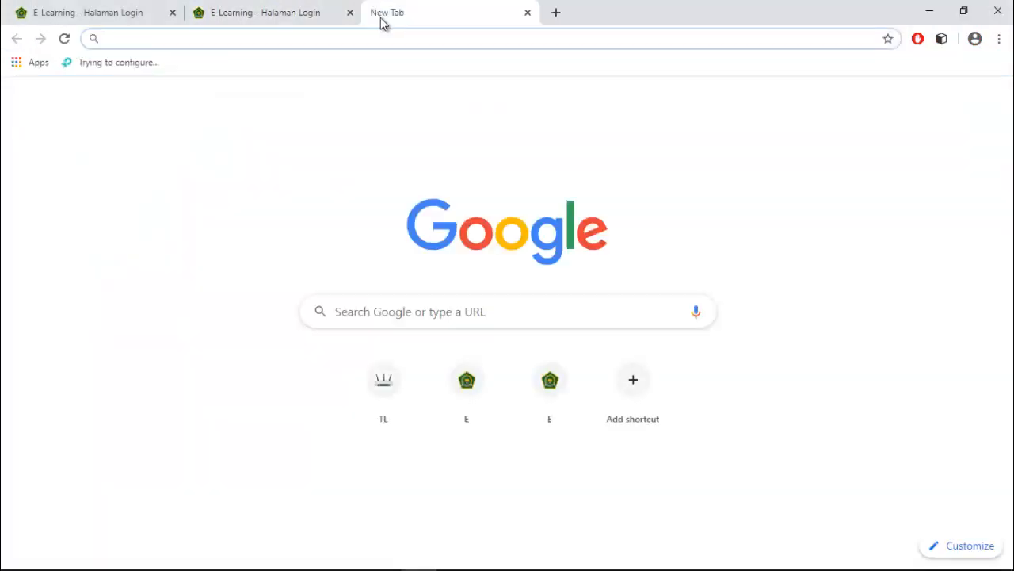
Step: Go to the access point admin page at 192.168.0.254
text(192.168.0.254)
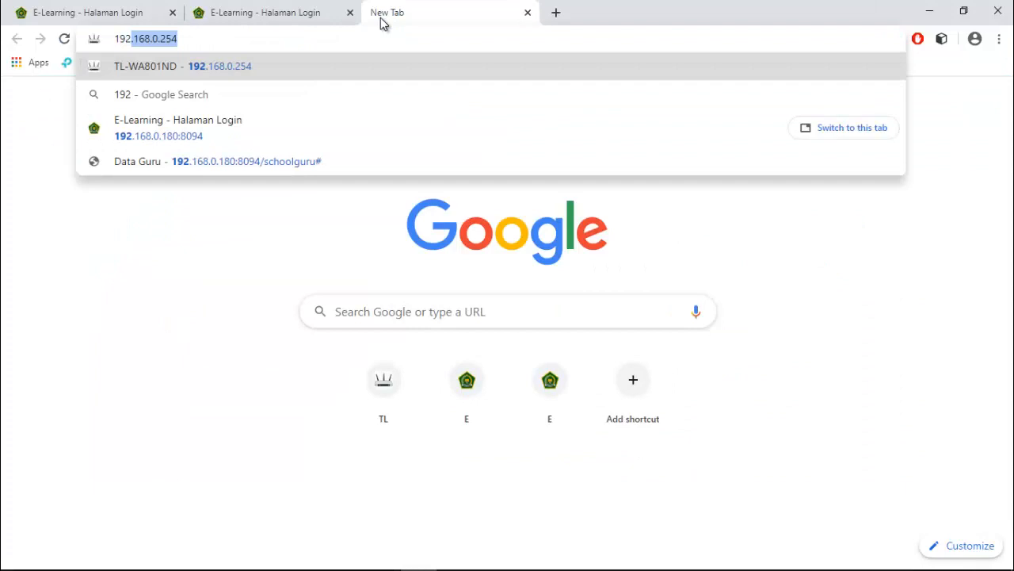
key(Return)
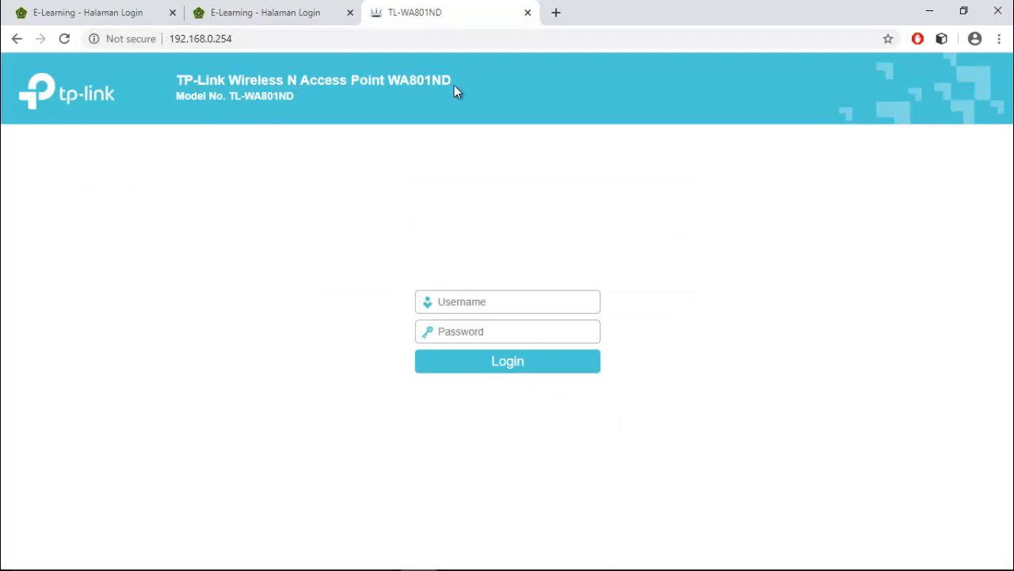
click(265, 39)
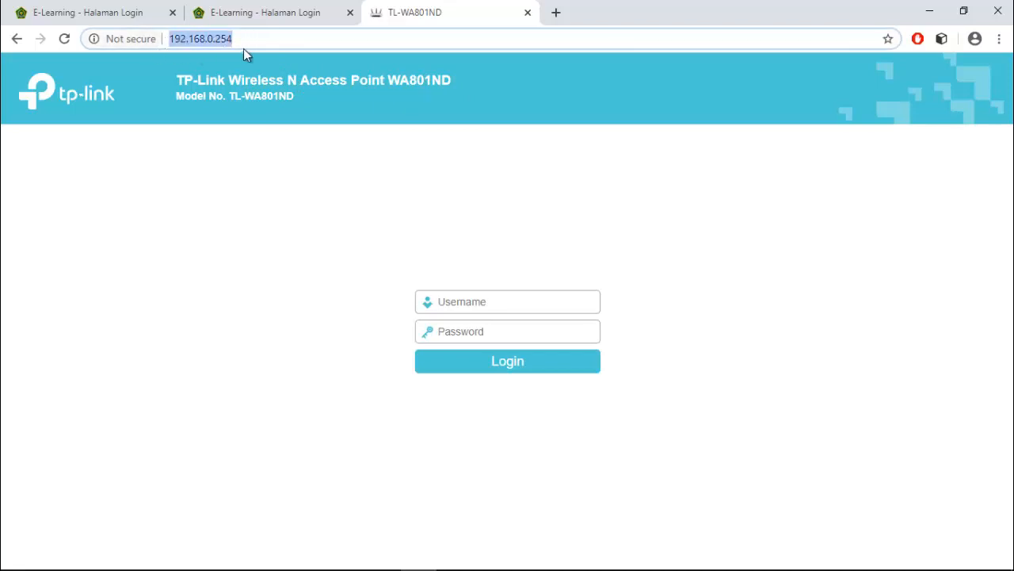
click(319, 142)
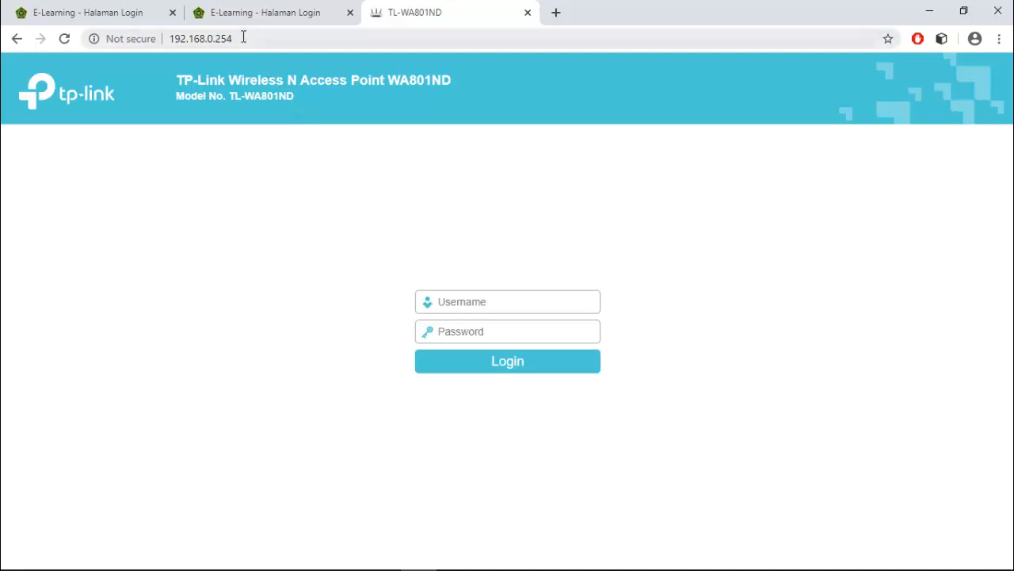
drag(243, 38, 164, 37)
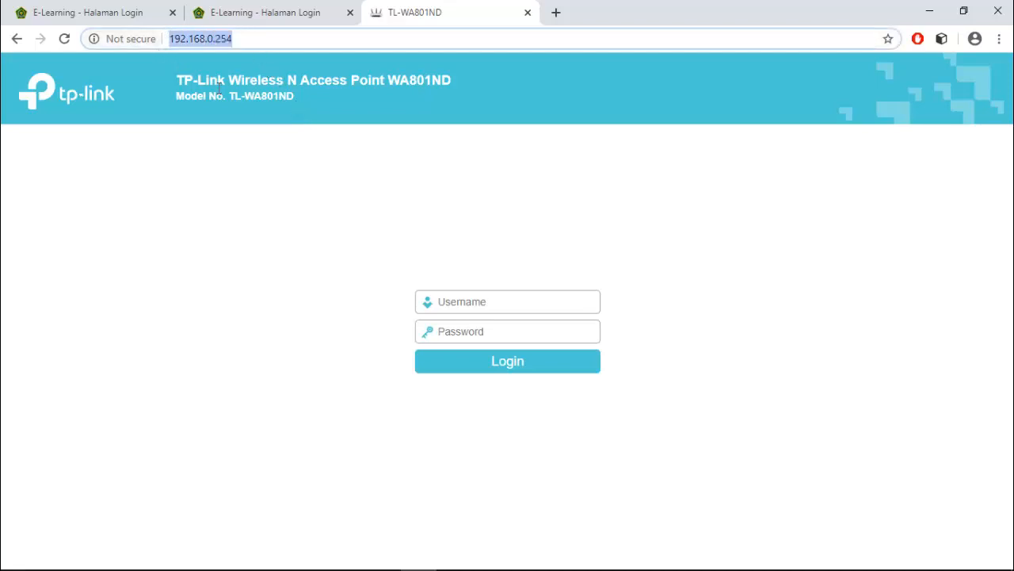
click(314, 136)
Step: Sign in to the TP-Link admin page with the admin username and password
click(510, 309)
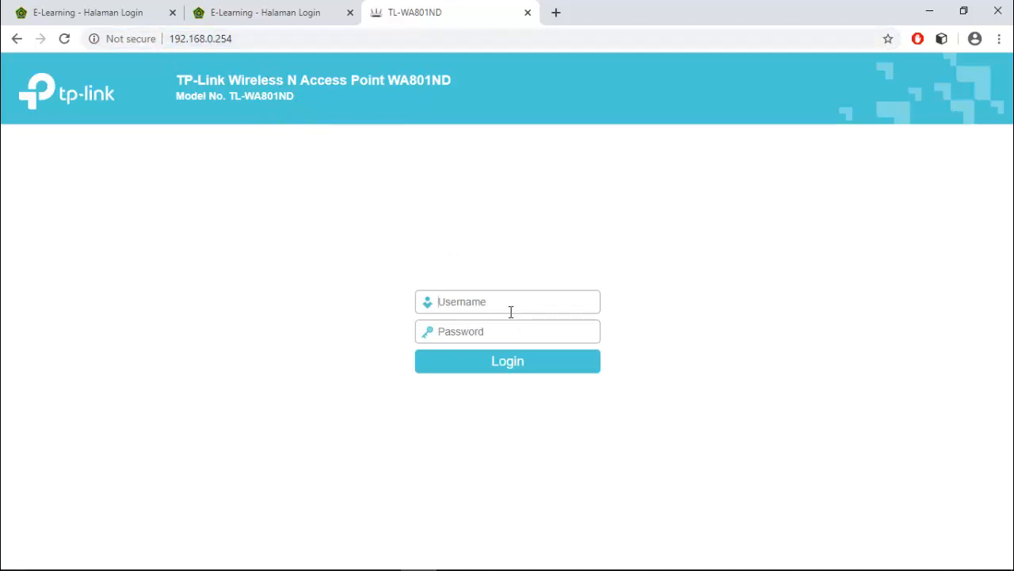
key(Tab)
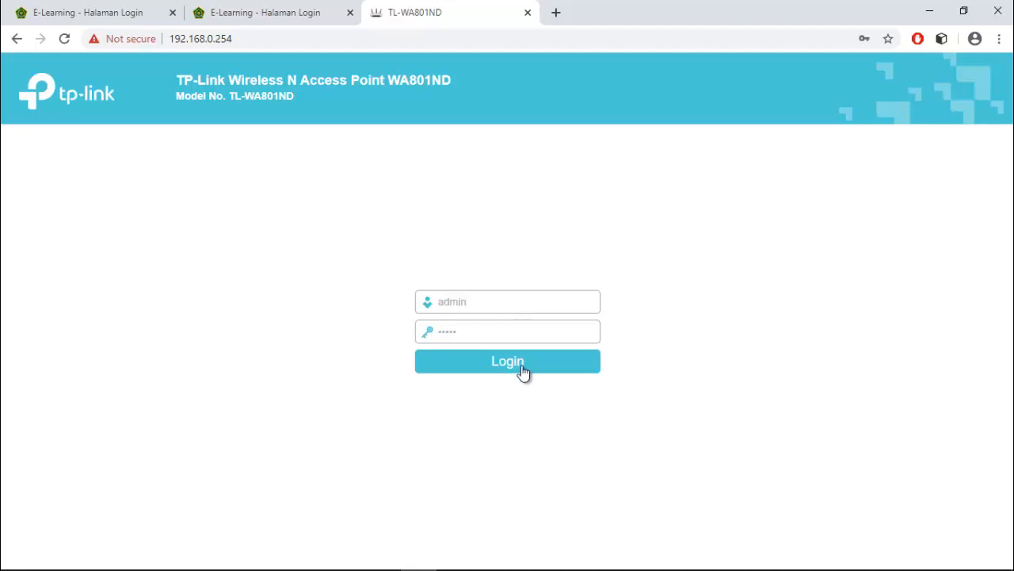
click(522, 370)
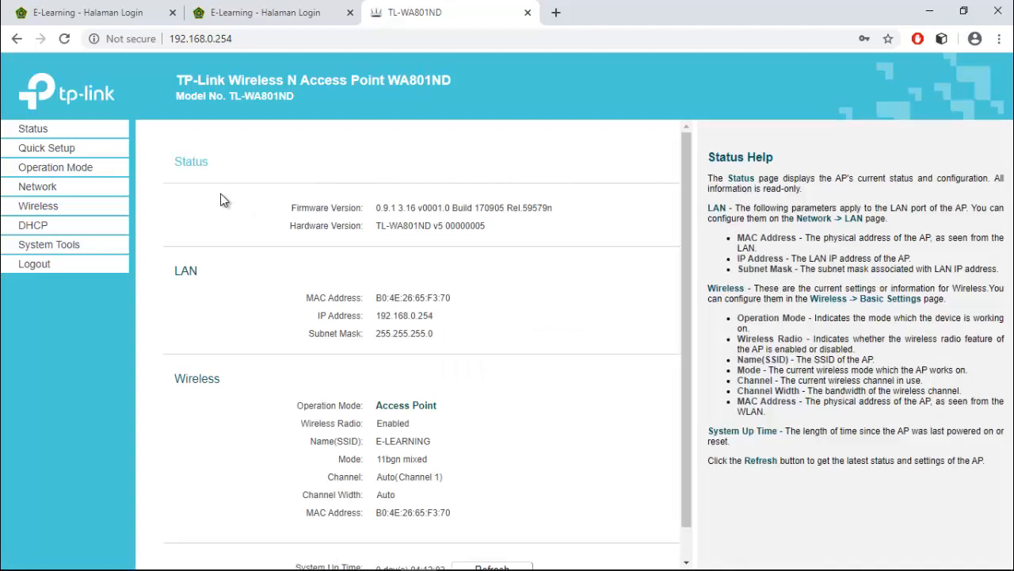
Step: Check Operation Mode and the LAN IP 192.168.0.254, then go to Wireless Basic Settings
click(38, 171)
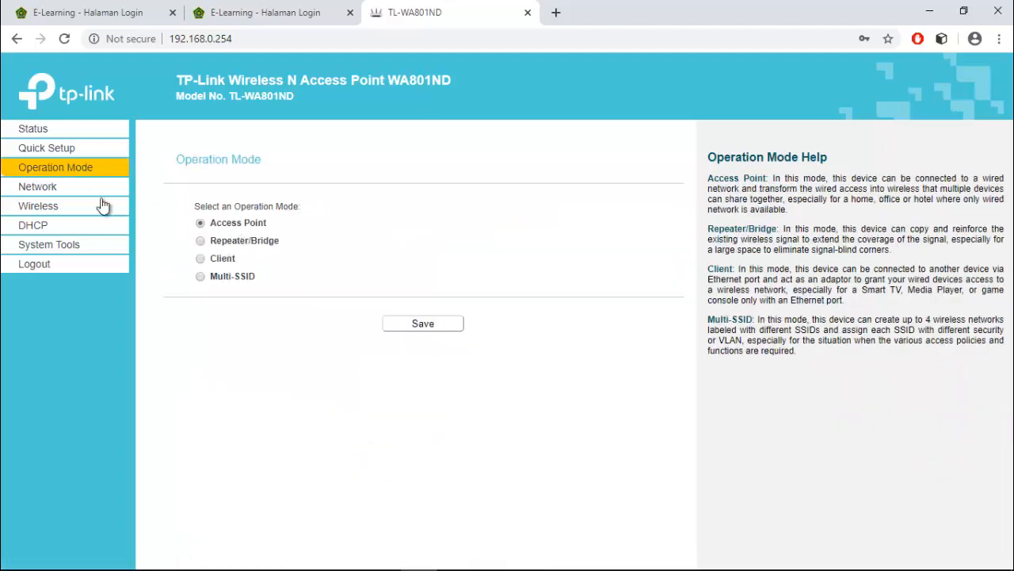
click(46, 190)
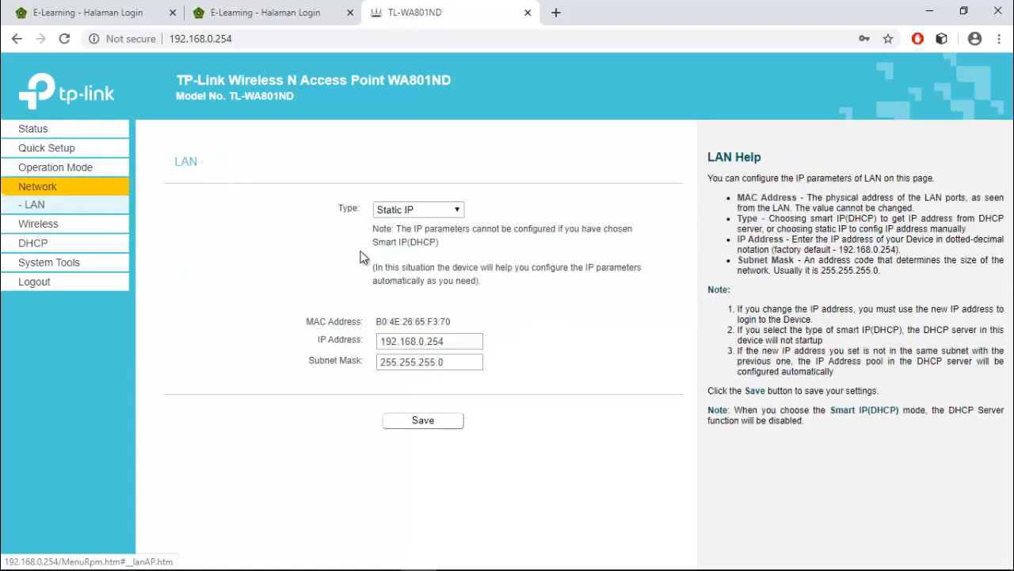
drag(458, 342, 380, 342)
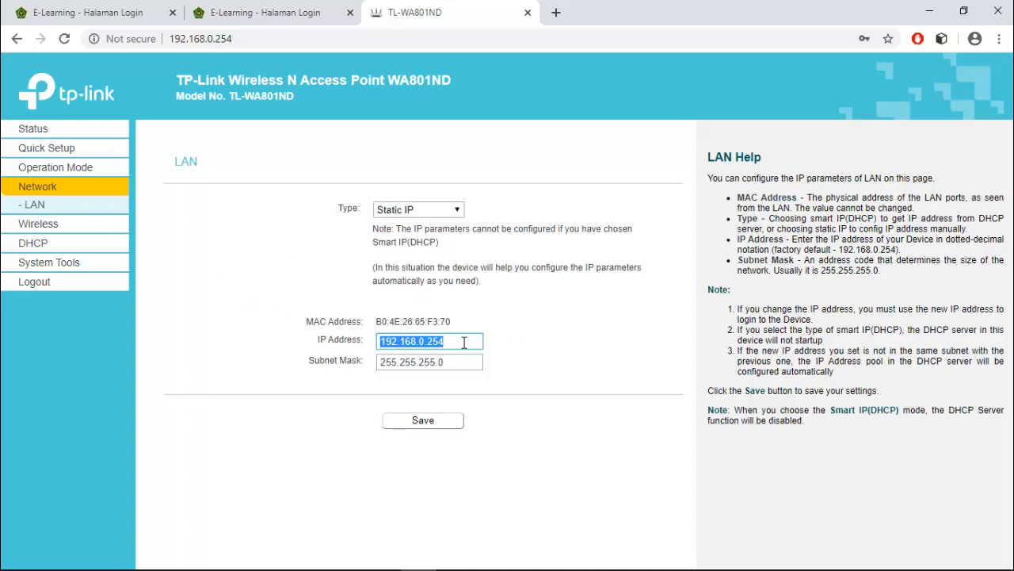
click(38, 225)
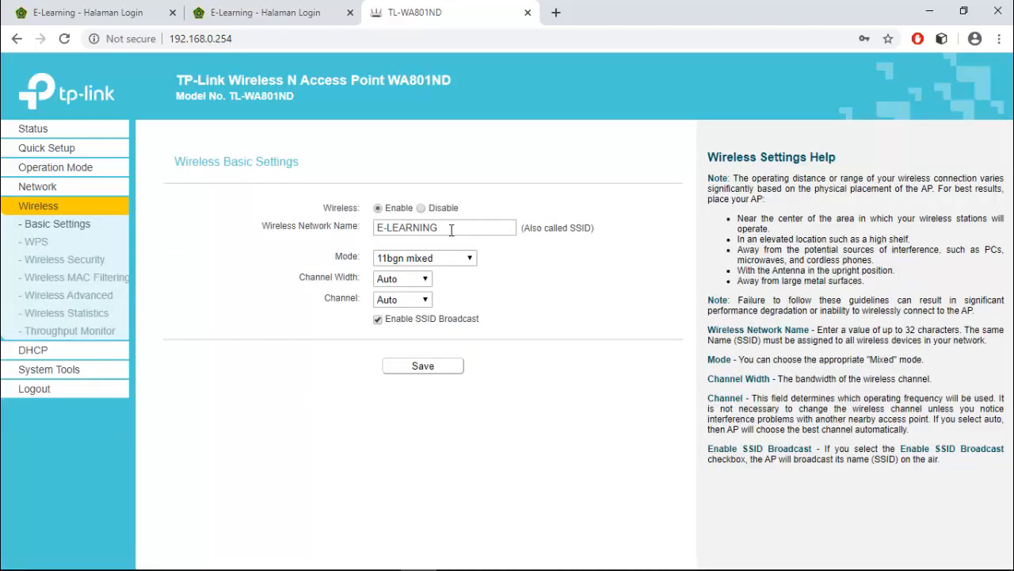
Step: Review the E-LEARNING SSID and WPA2-PSK AES wireless password, then view associated stations
drag(462, 229, 390, 241)
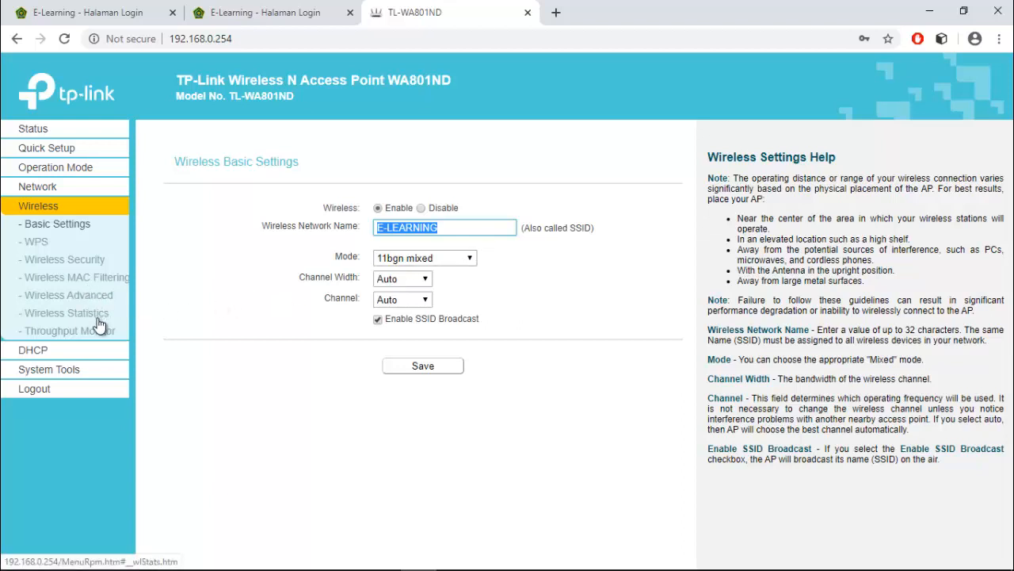
click(76, 265)
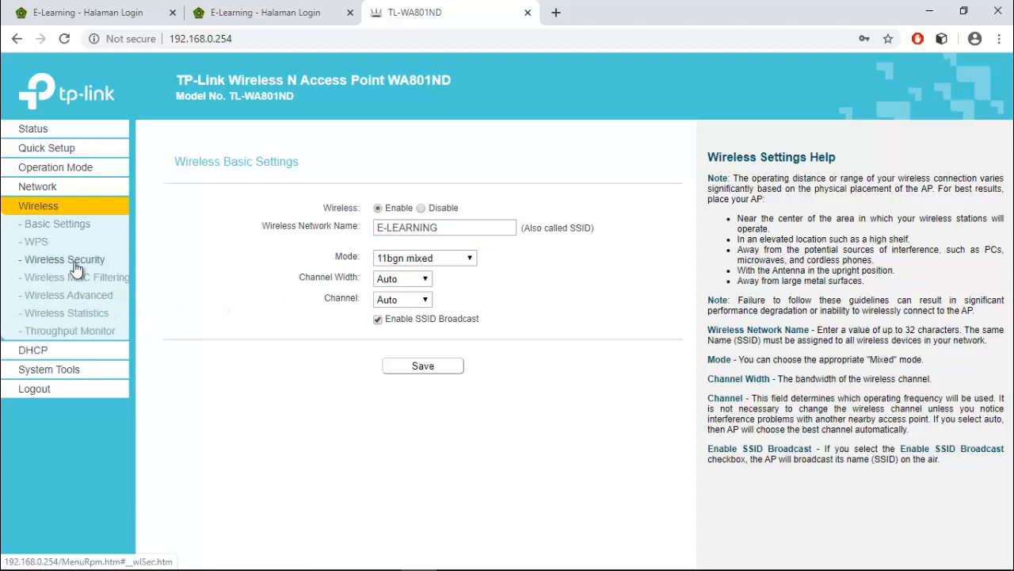
scroll(422, 333, down, 2)
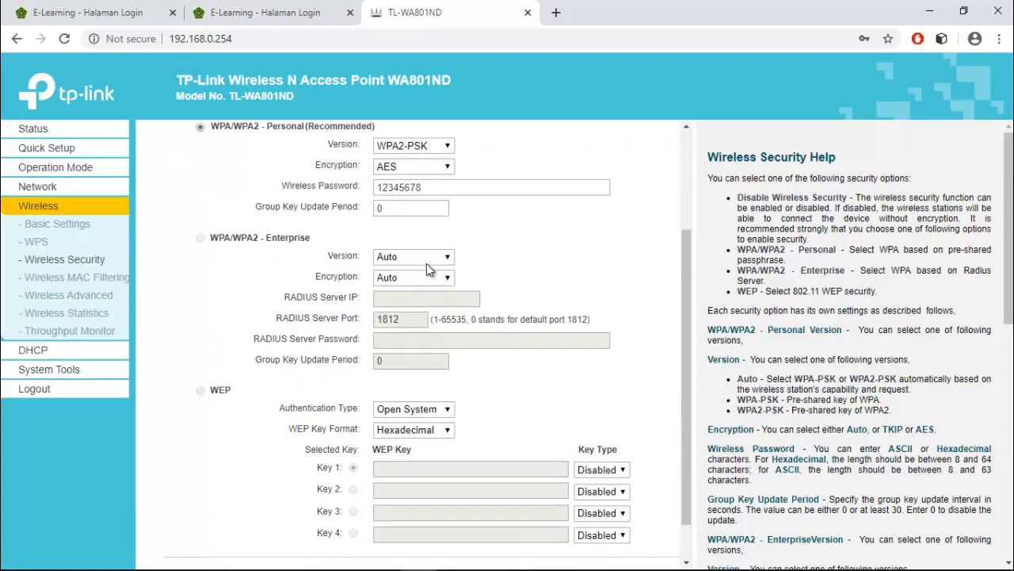
scroll(426, 270, up, 1)
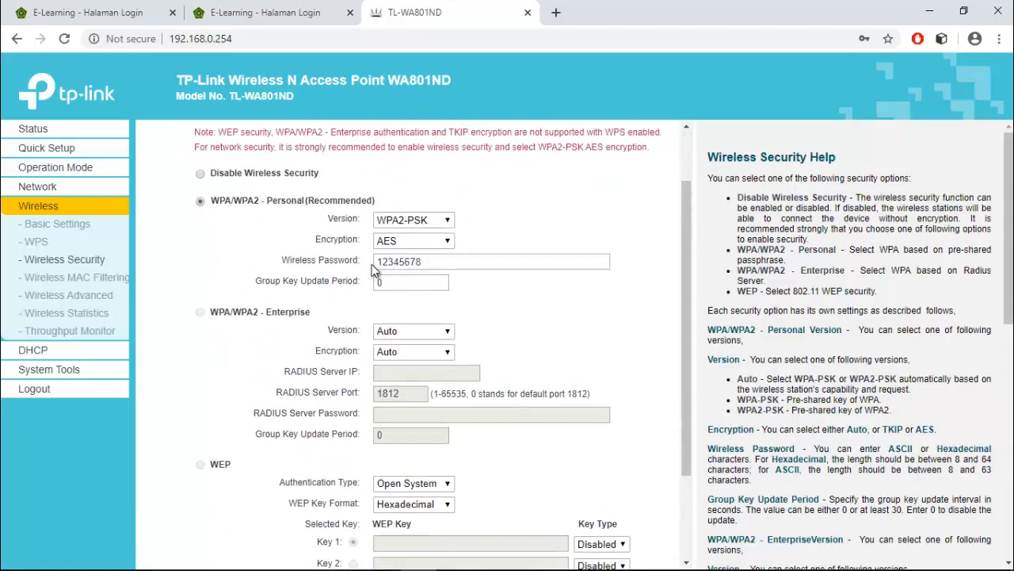
drag(446, 260, 363, 265)
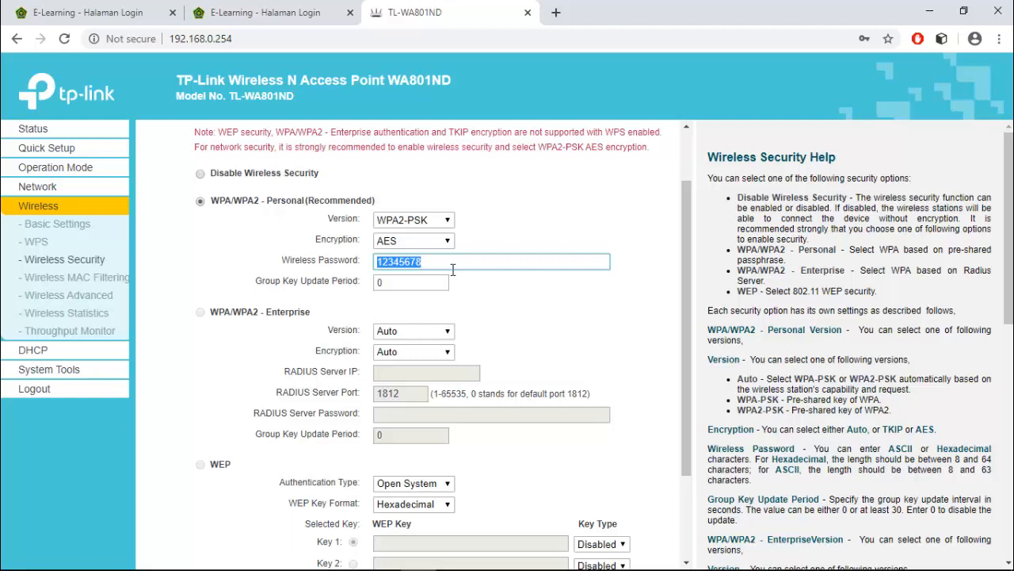
click(70, 317)
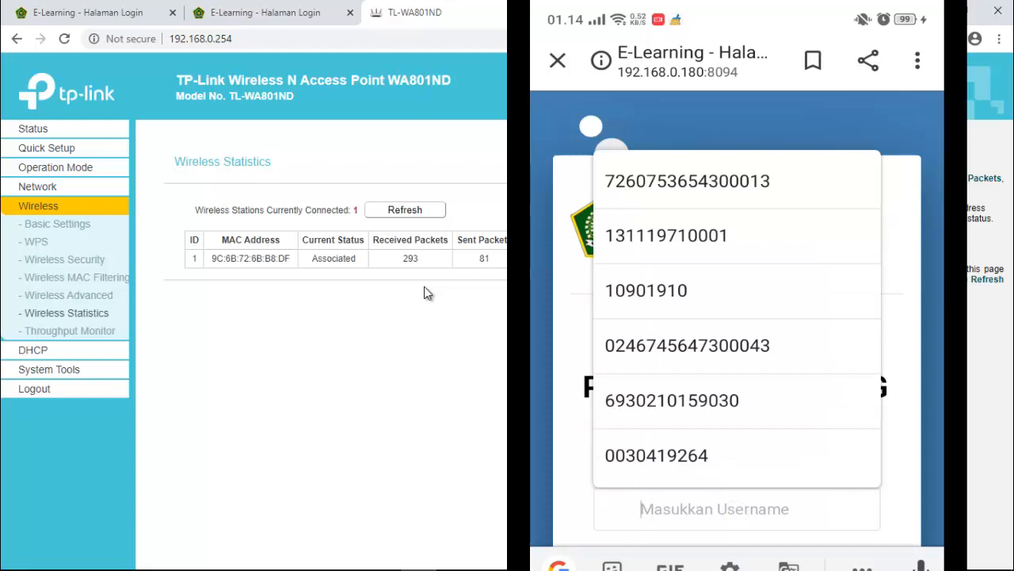
Step: On the phone, fill in the student username from the suggestion and the password, then submit Login E-Learning
text(2)
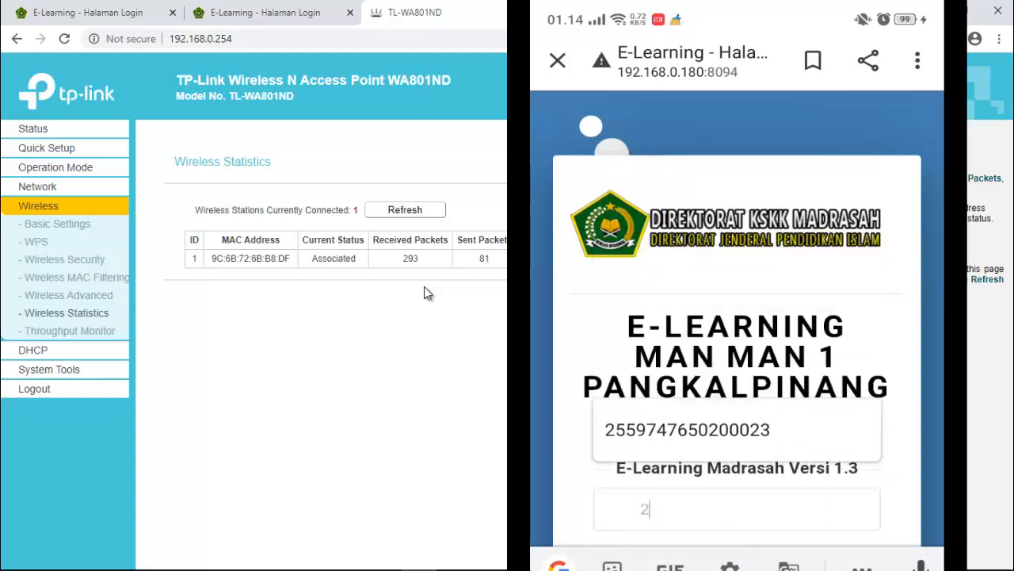
click(687, 429)
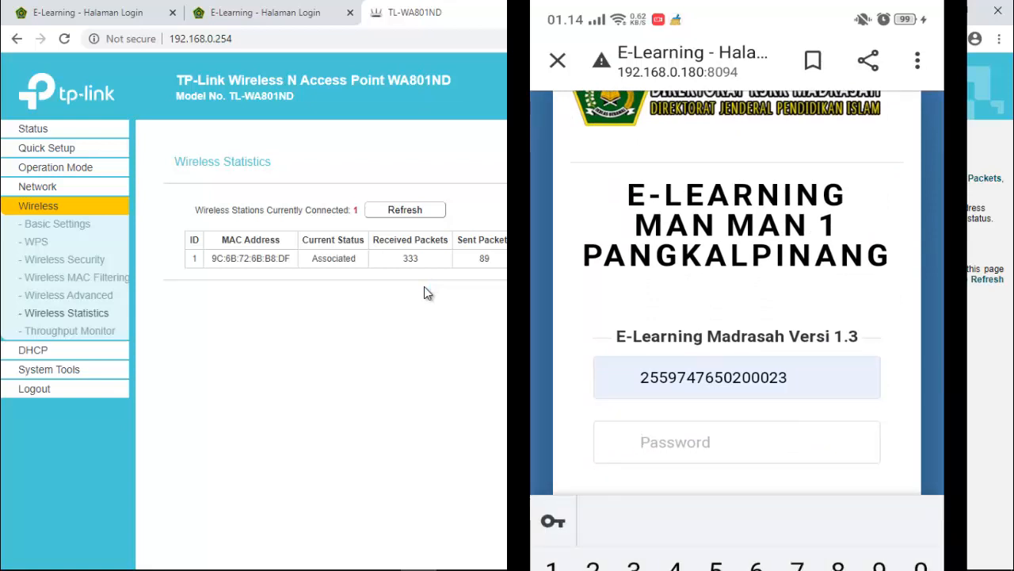
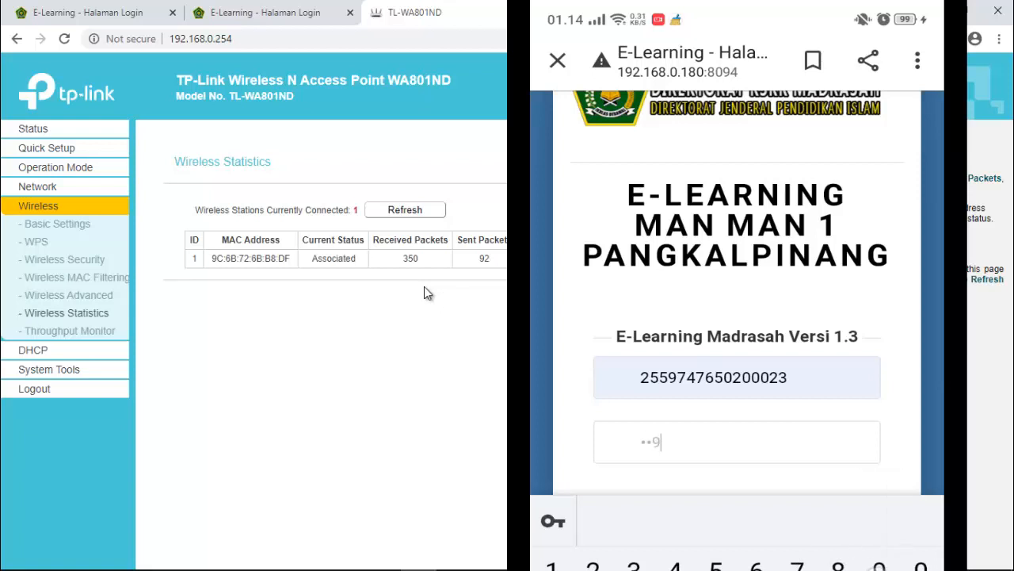
scroll(737, 317, down, 5)
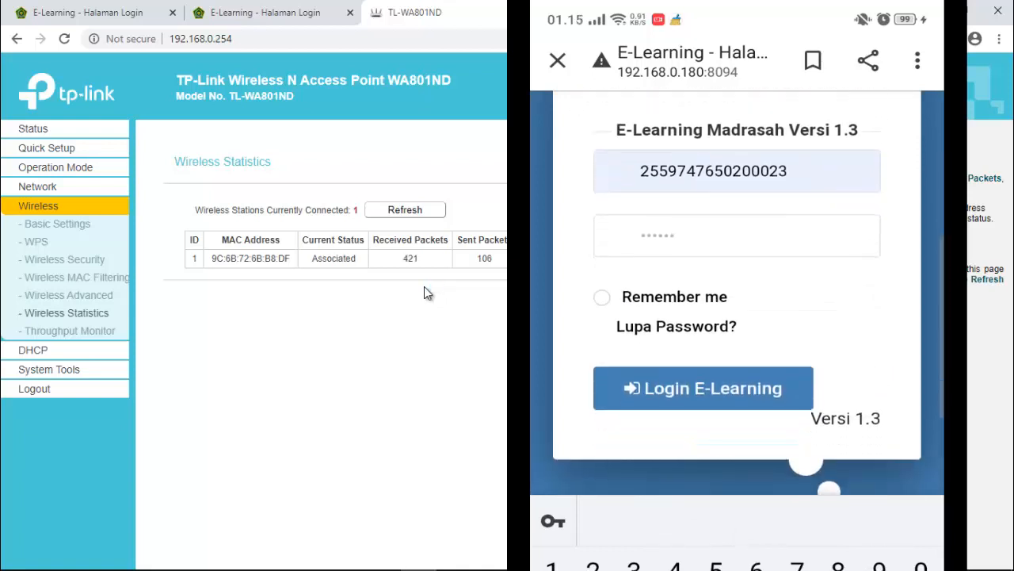
click(753, 386)
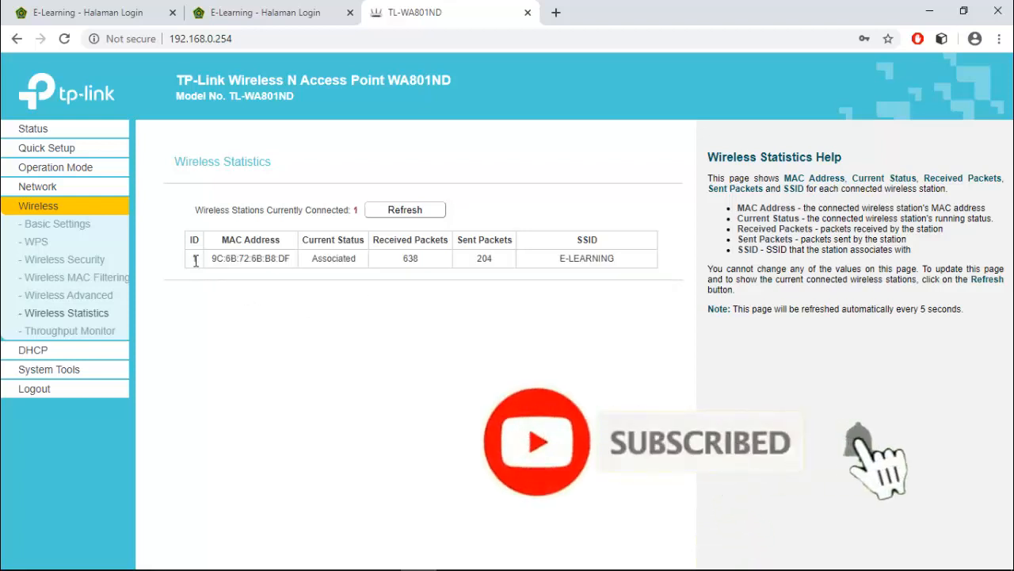
Step: Confirm the phone's station is listed in Wireless Statistics, then return to the 192.168.0.180:8094 login page
drag(198, 258, 591, 284)
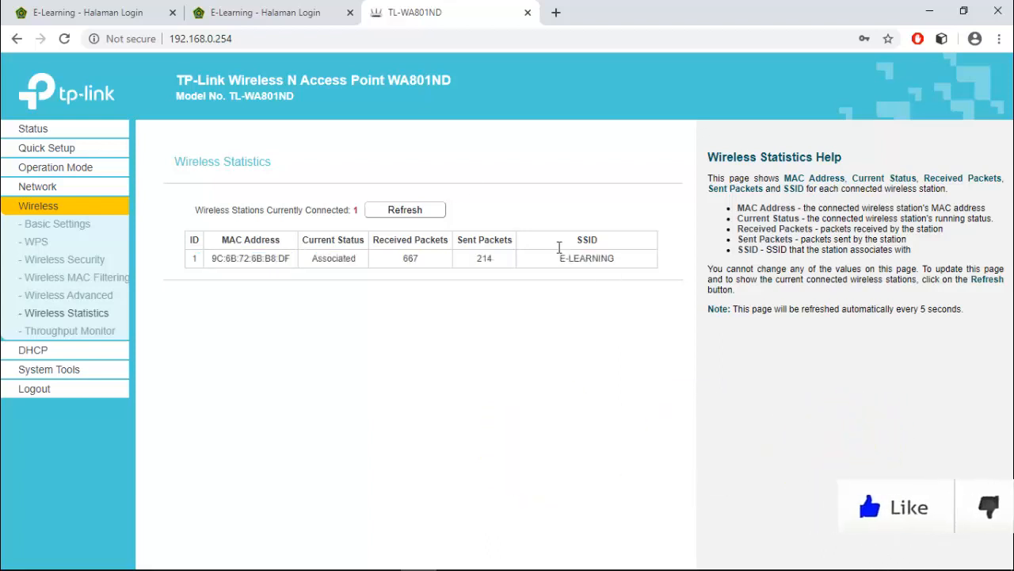
click(294, 12)
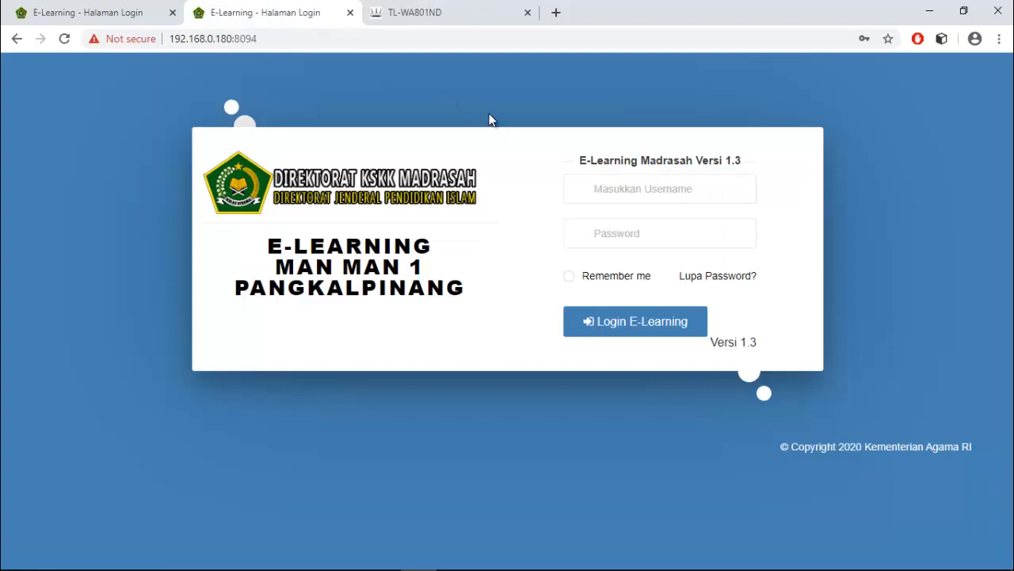